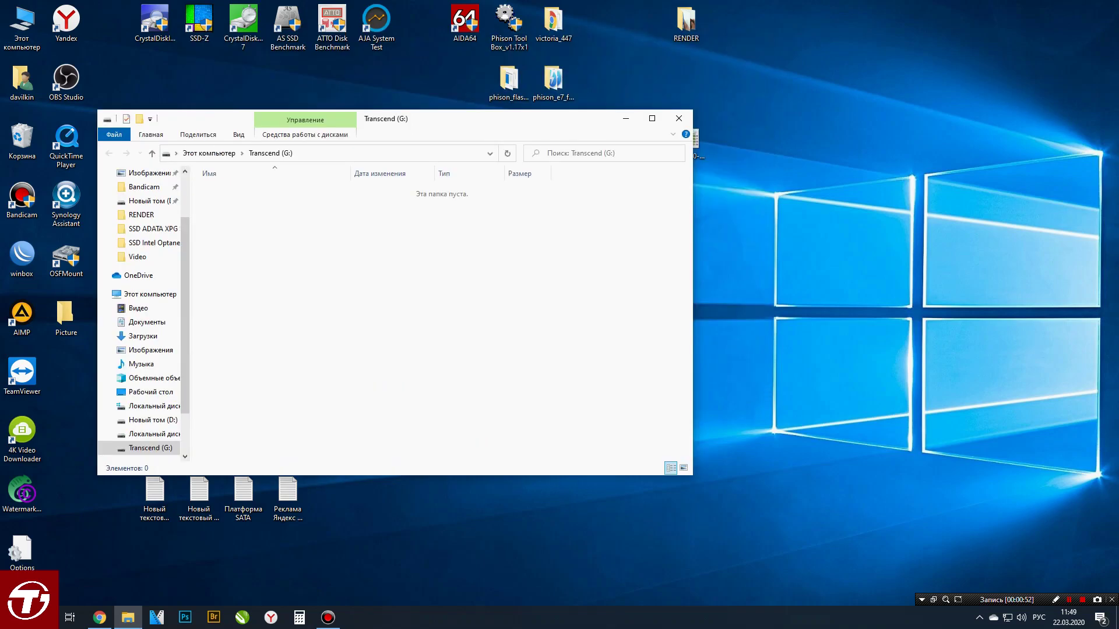
# - Open CrystalDiskInfo and display the health data and S.M.A.R.T. attributes of drive G:, keeping the desktop shortcuts uncovered
pyautogui.doubleClick(154, 23)
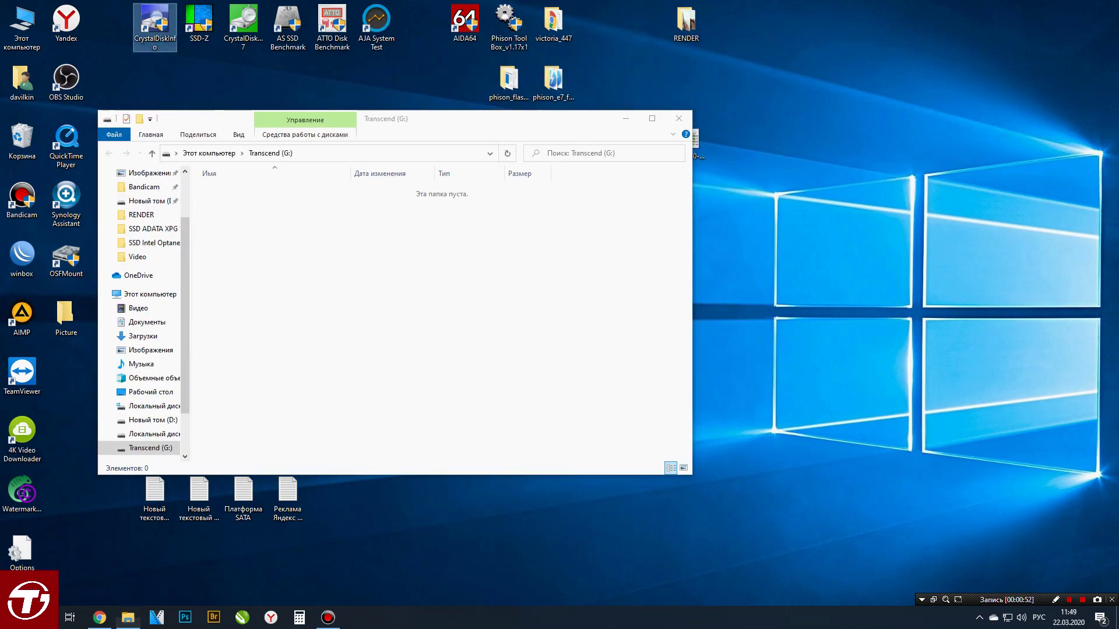
pyautogui.moveTo(557, 121); pyautogui.dragTo(230, 37)
pyautogui.click(208, 65)
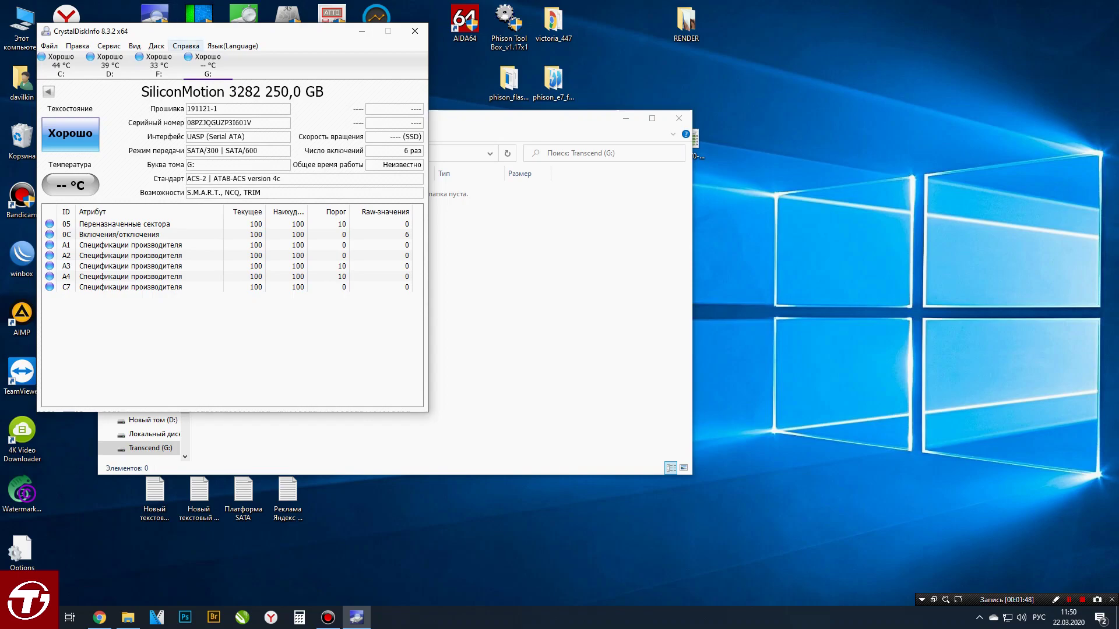
pyautogui.moveTo(175, 31); pyautogui.dragTo(182, 69)
# - Open SSD-Z and show the device details of the JetFlash Transcend 256GB drive
pyautogui.doubleClick(199, 23)
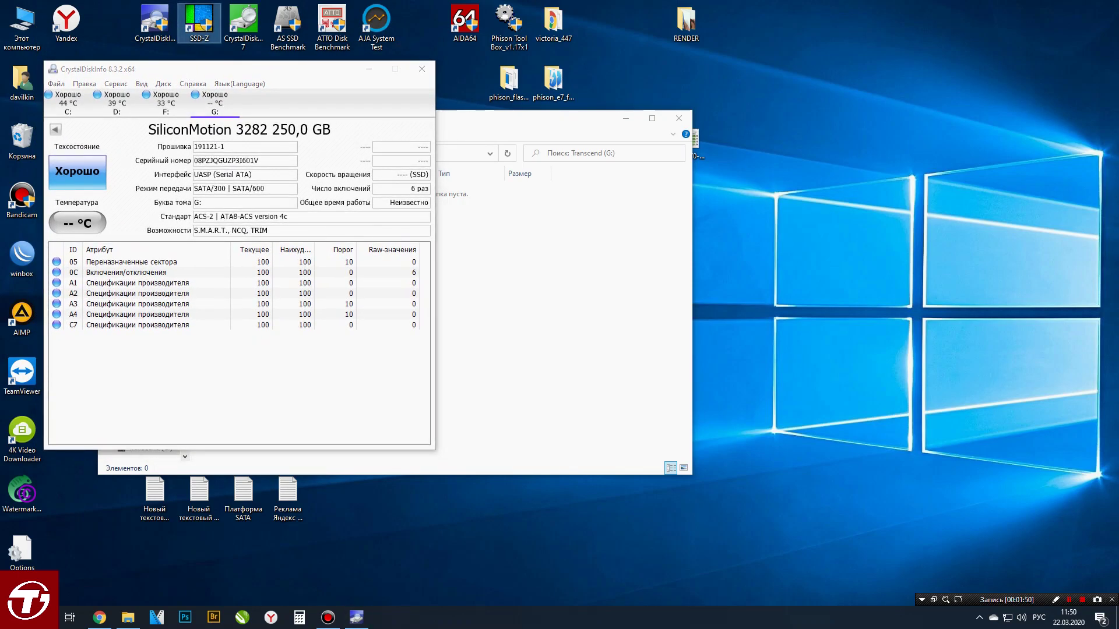
pyautogui.click(247, 592)
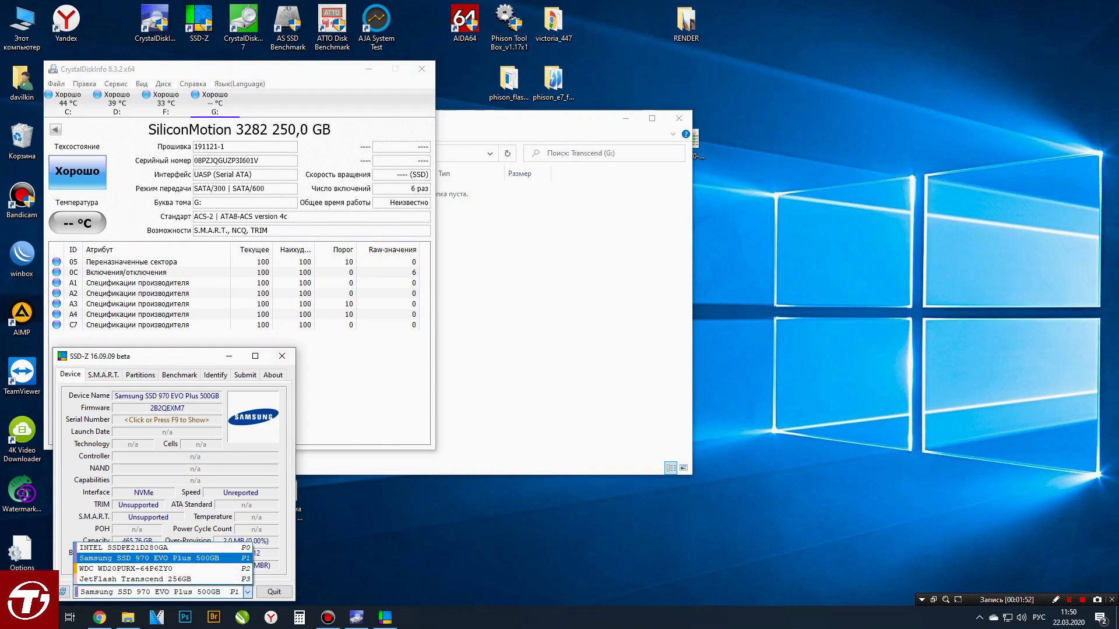
pyautogui.click(164, 578)
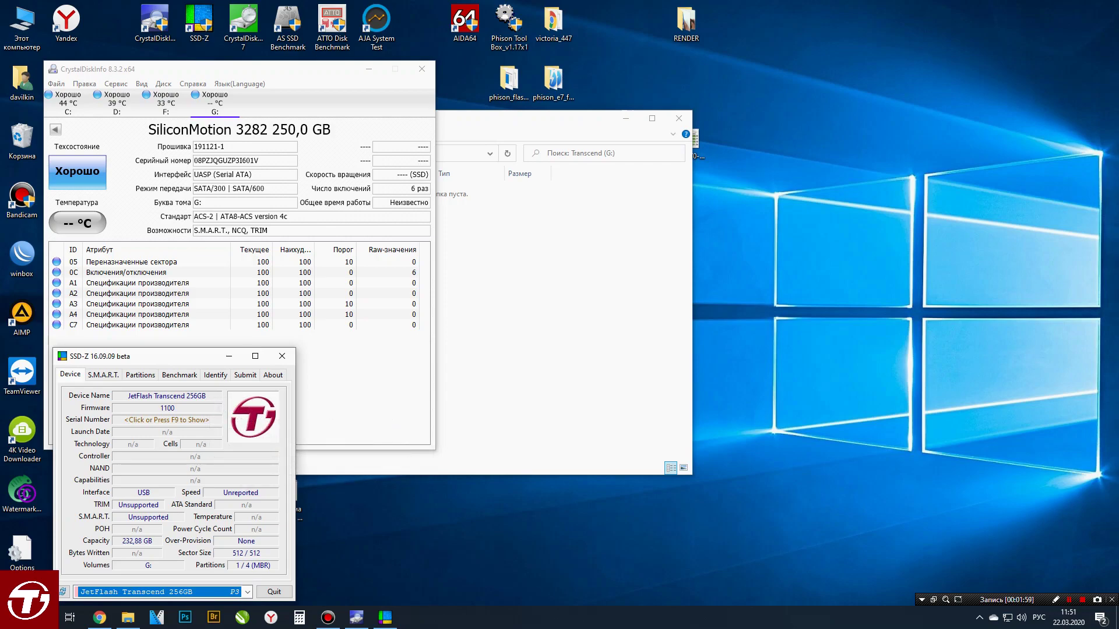
# - Run all CrystalDiskMark tests on drive G: with 5 passes and a 1GiB test size
pyautogui.doubleClick(243, 23)
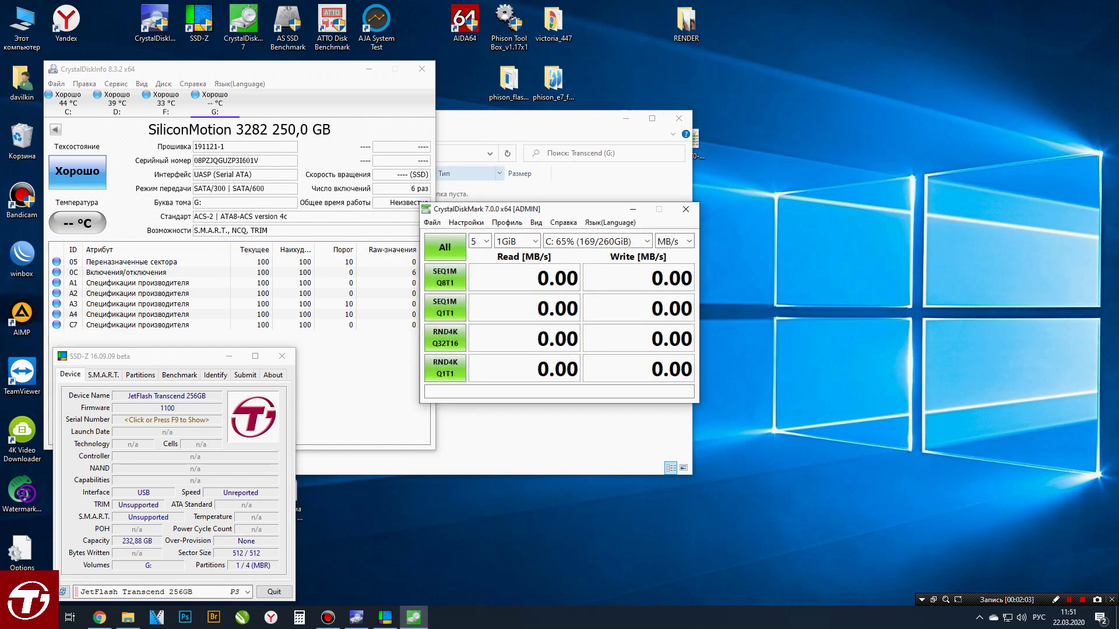
pyautogui.click(994, 56)
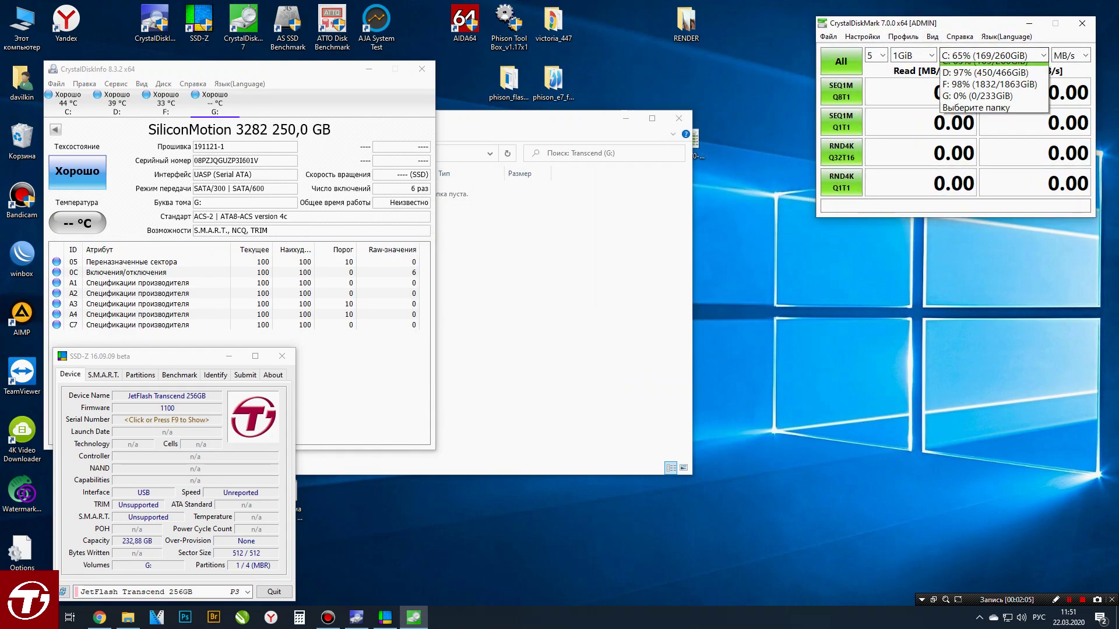
pyautogui.click(977, 96)
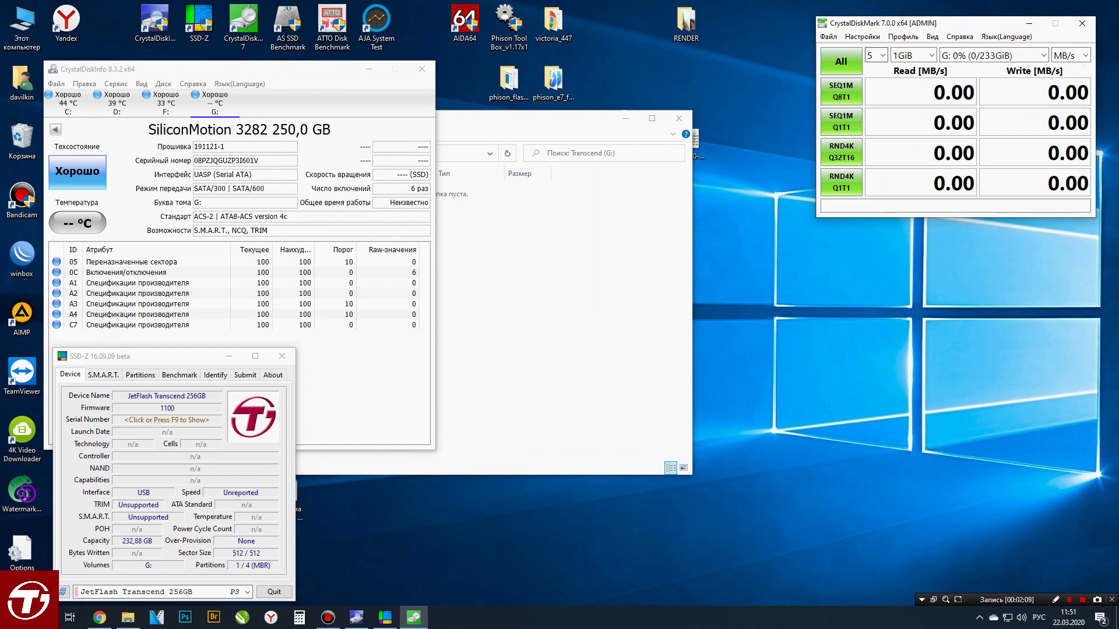
pyautogui.click(841, 61)
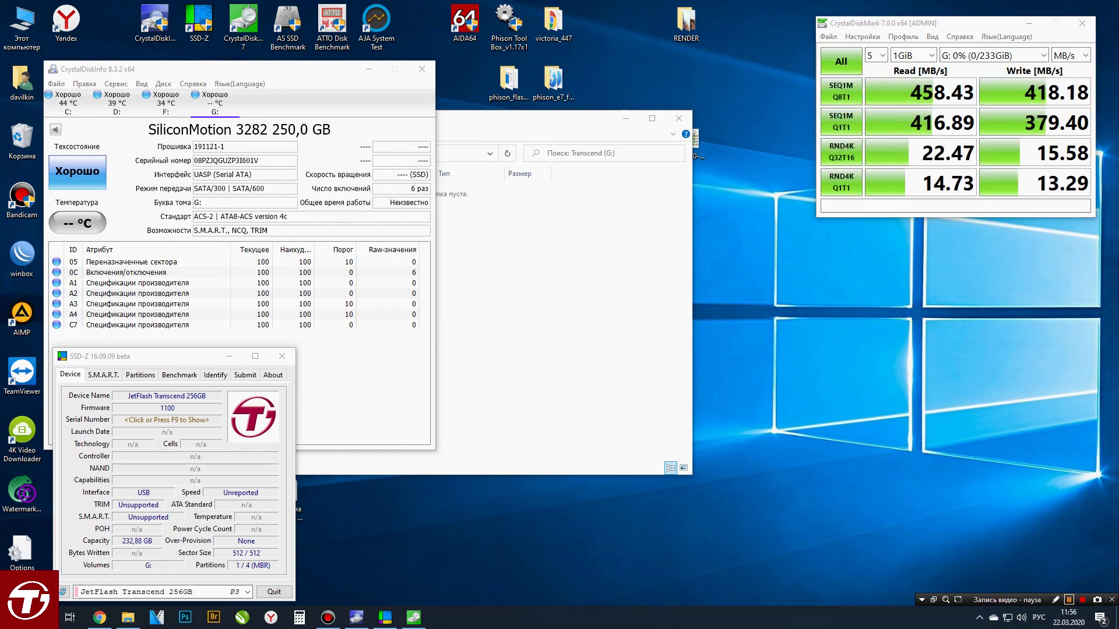
pyautogui.hotkey('shift', 'F12')
# - Run AS SSD Benchmark on the G: JetFlash Transcend 256GB drive with a 1 GB test size, placing its window below CrystalDiskMark
pyautogui.doubleClick(288, 23)
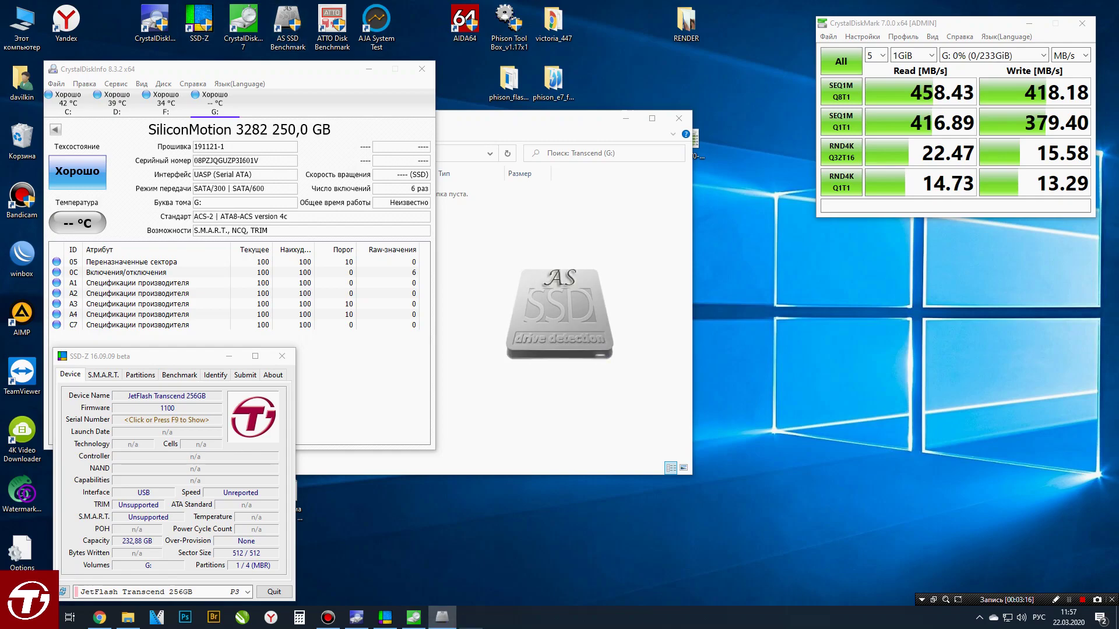
pyautogui.moveTo(211, 35); pyautogui.dragTo(979, 243)
pyautogui.click(874, 270)
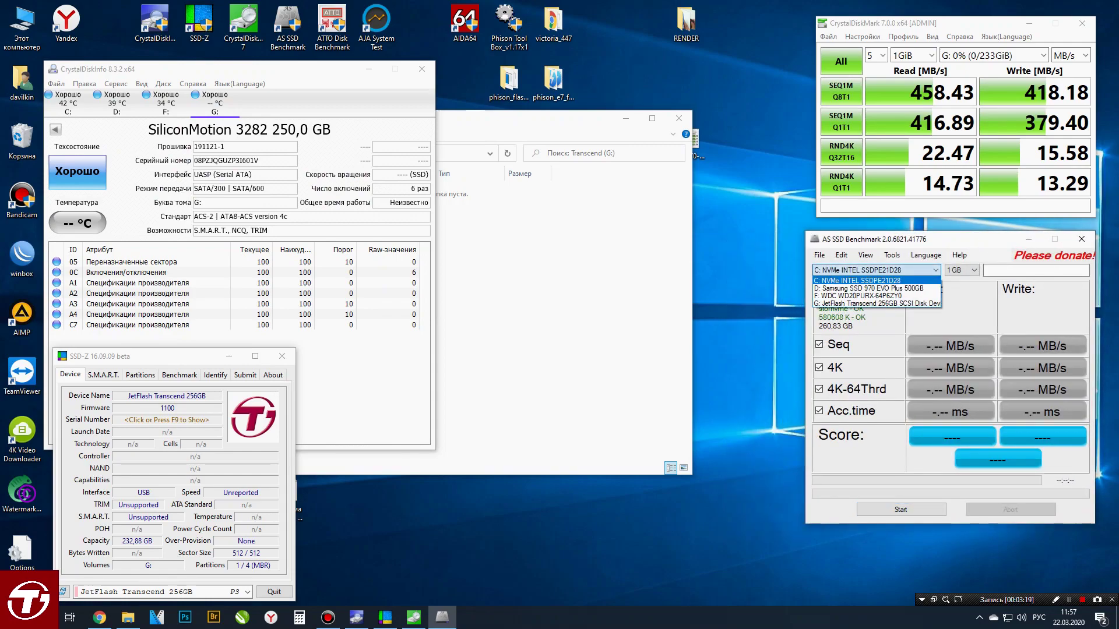
pyautogui.click(874, 303)
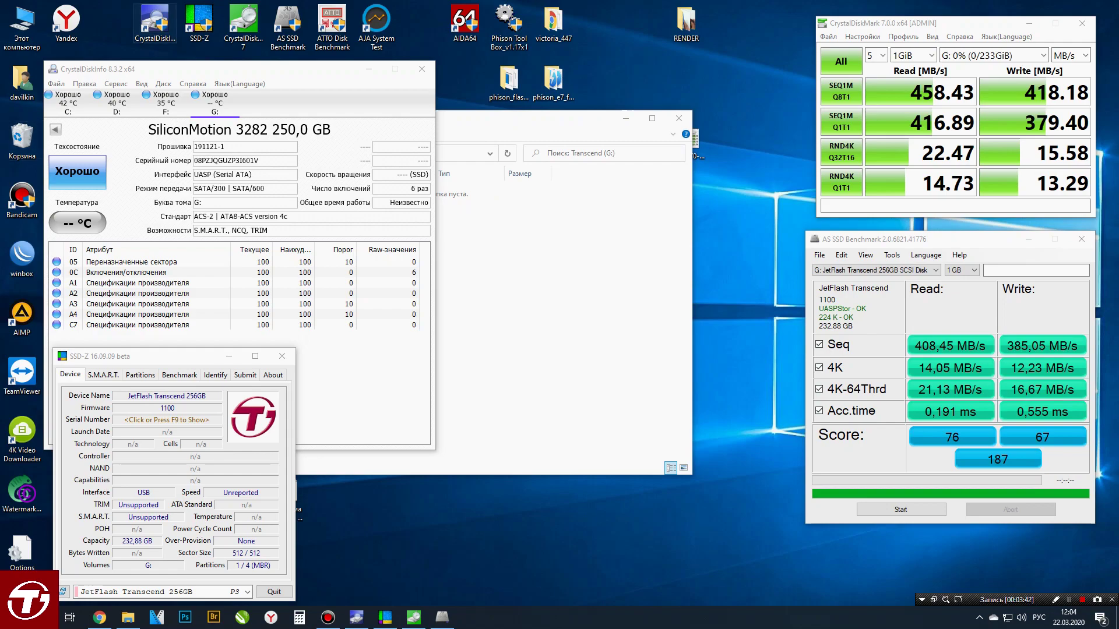
# - Run ATTO Disk Benchmark on the G: Transcend drive with I/O sizes from 512 B to 64 MB and a 256 MB file
pyautogui.doubleClick(332, 26)
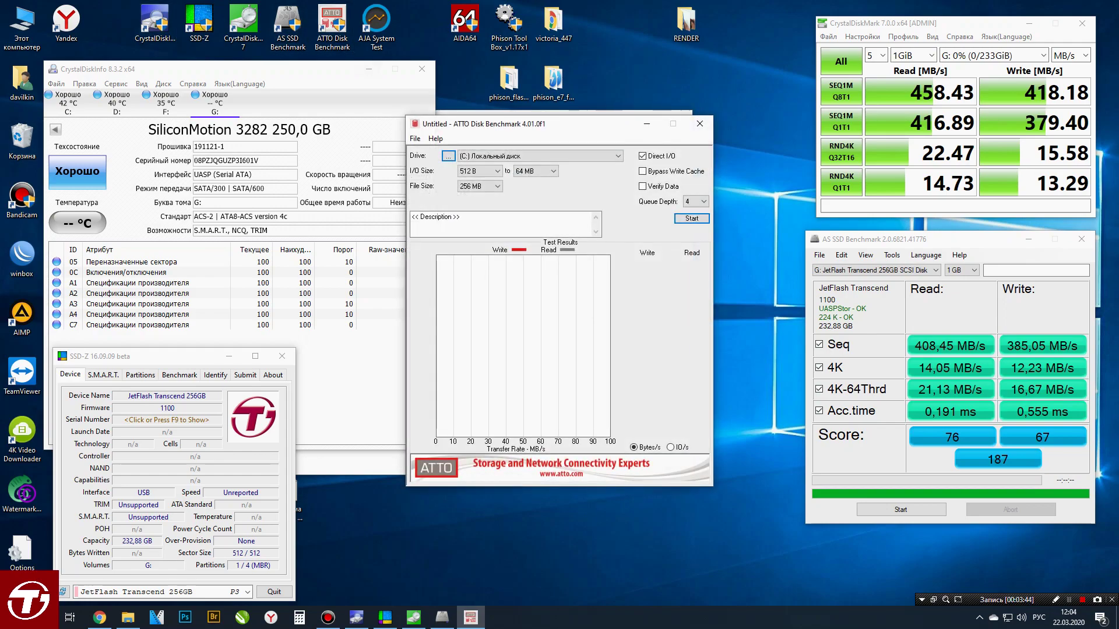
pyautogui.moveTo(533, 127); pyautogui.dragTo(576, 34)
pyautogui.click(583, 59)
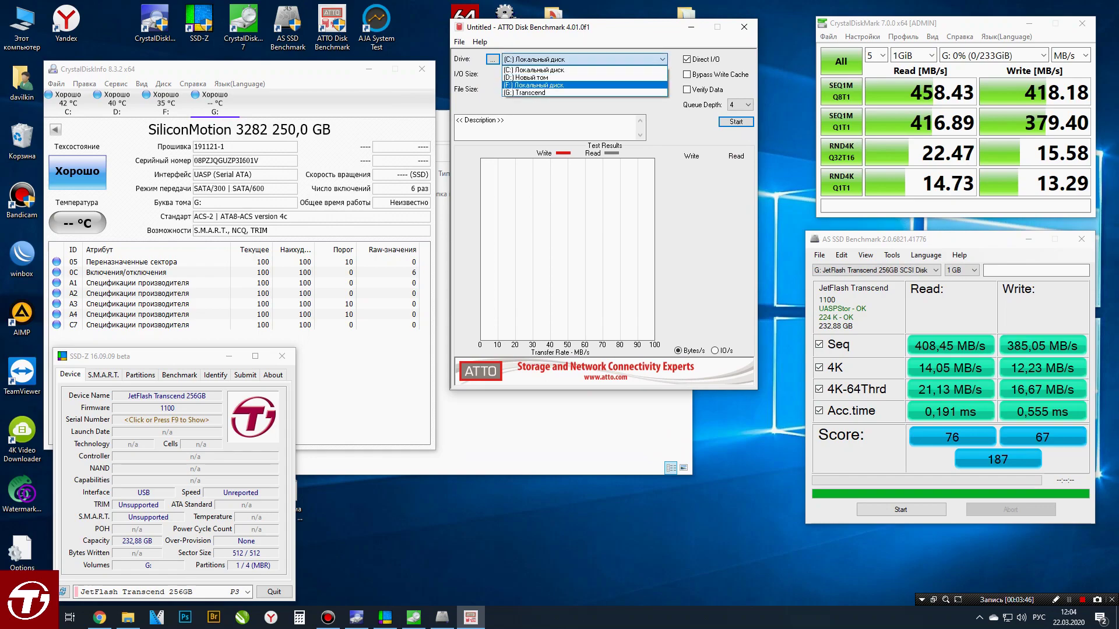
pyautogui.click(554, 95)
pyautogui.click(736, 121)
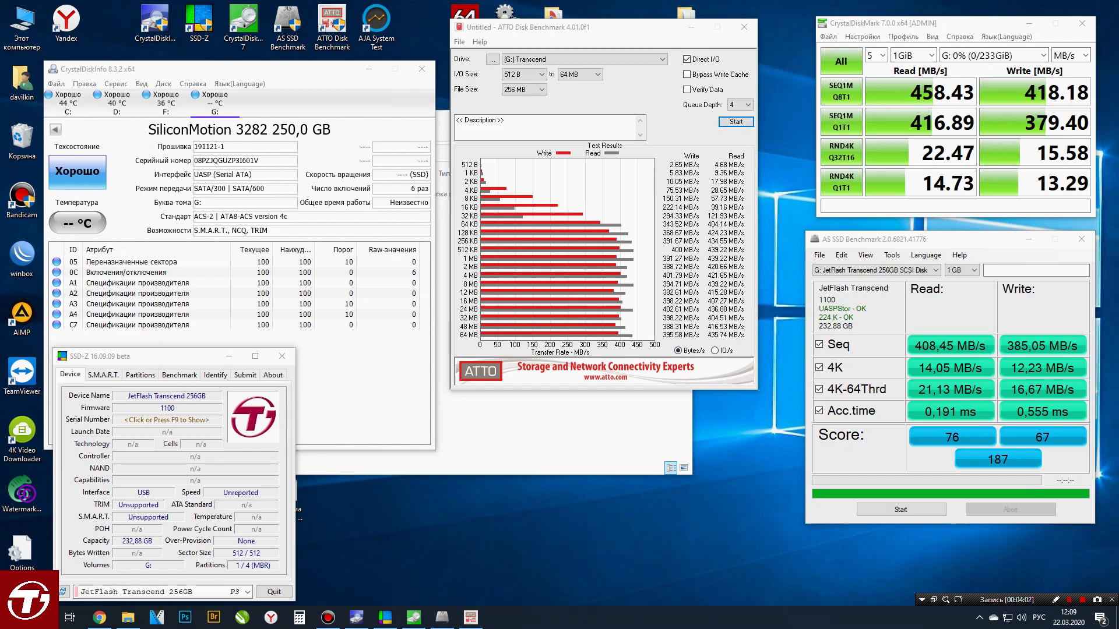
# - Run AJA System Test on the Transcend G: drive at 1920x1080 HD-1080i with a 1 GB file, then close it
pyautogui.doubleClick(376, 22)
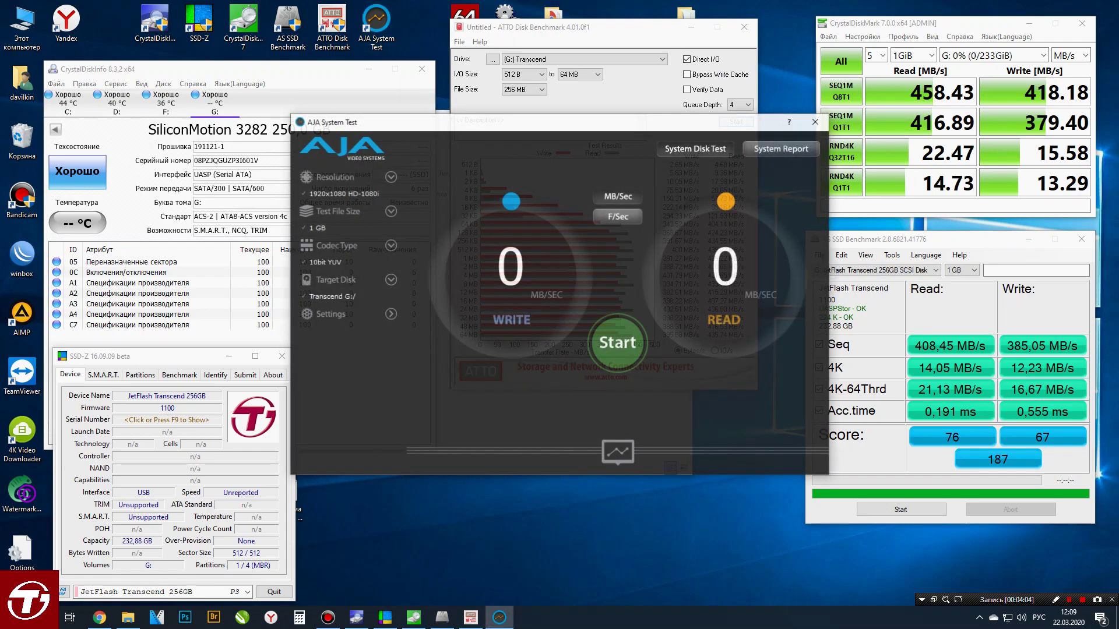
pyautogui.click(618, 342)
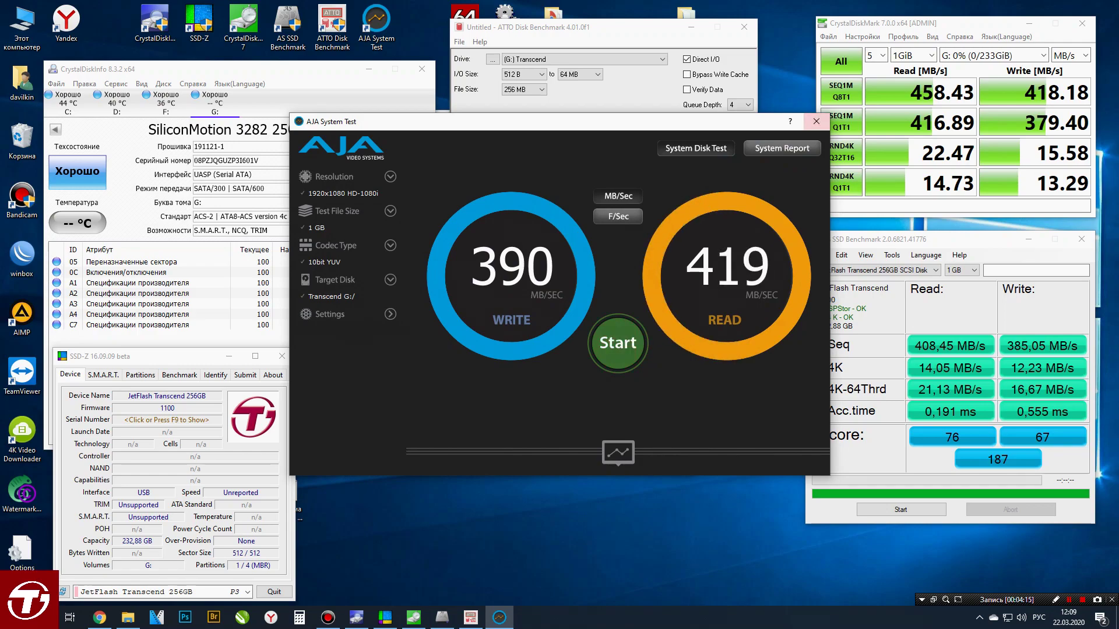
pyautogui.click(816, 121)
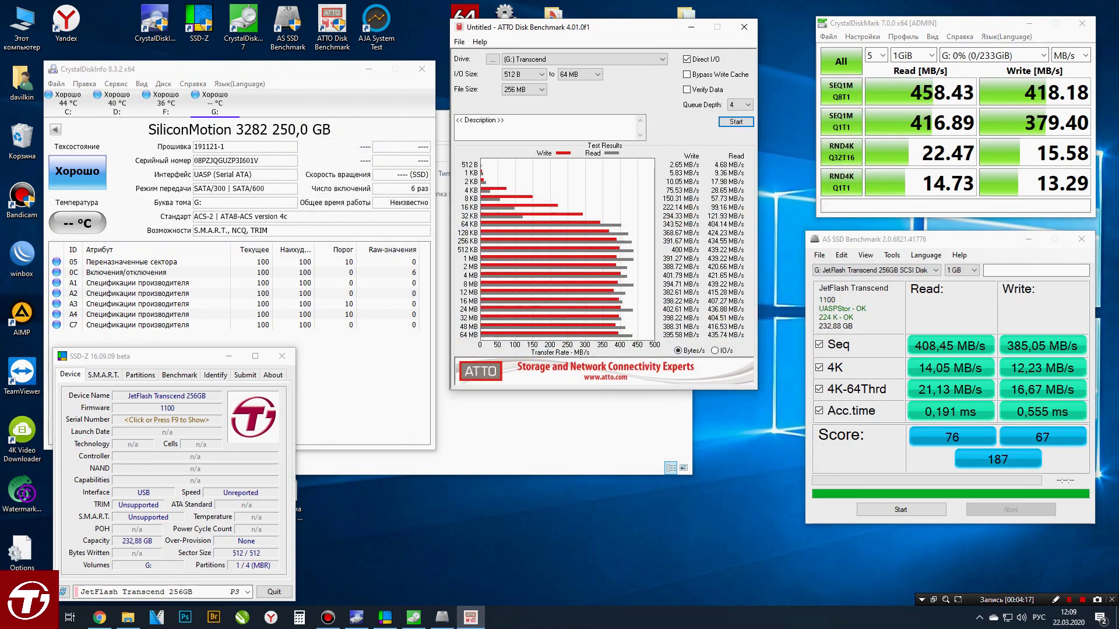
# - Clear the AS SSD Benchmark, CrystalDiskMark, ATTO Disk Benchmark and SSD-Z windows off the desktop without quitting them
pyautogui.click(1081, 239)
pyautogui.click(1082, 22)
pyautogui.click(745, 27)
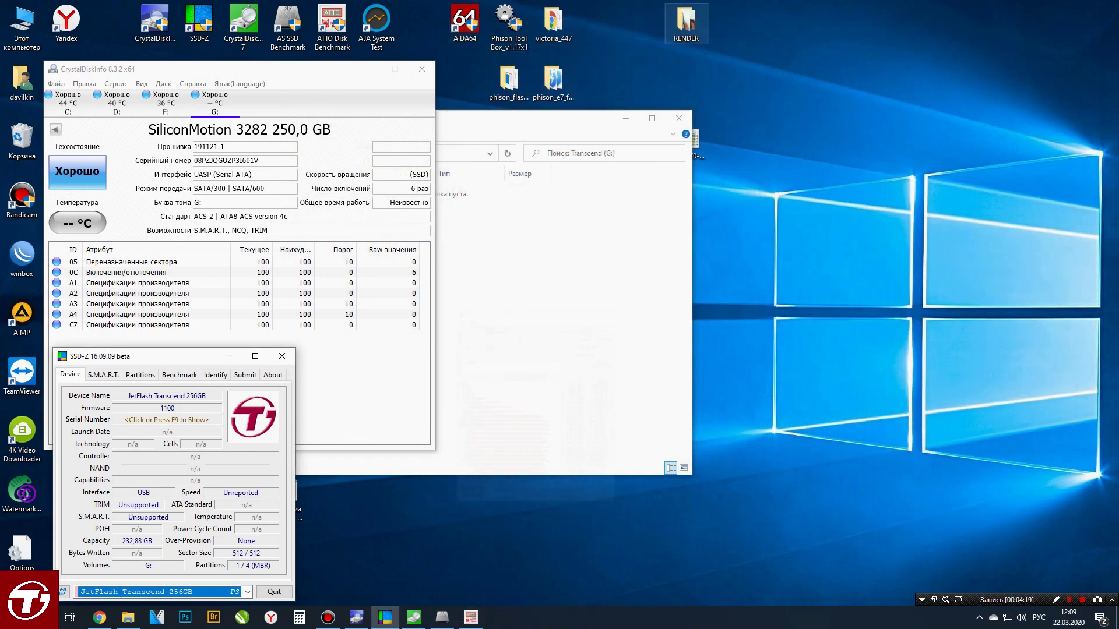
pyautogui.click(281, 356)
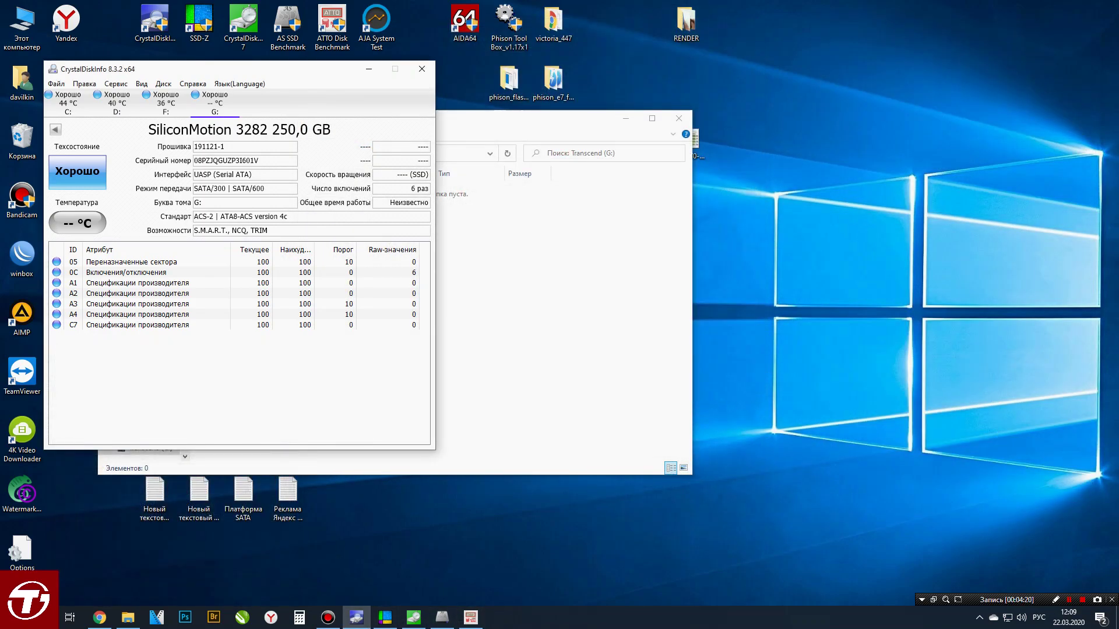
# - Copy the RENDER-100 folder from drive D: to the Transcend drive G: using two side-by-side Explorer windows
pyautogui.moveTo(472, 120); pyautogui.dragTo(870, 223)
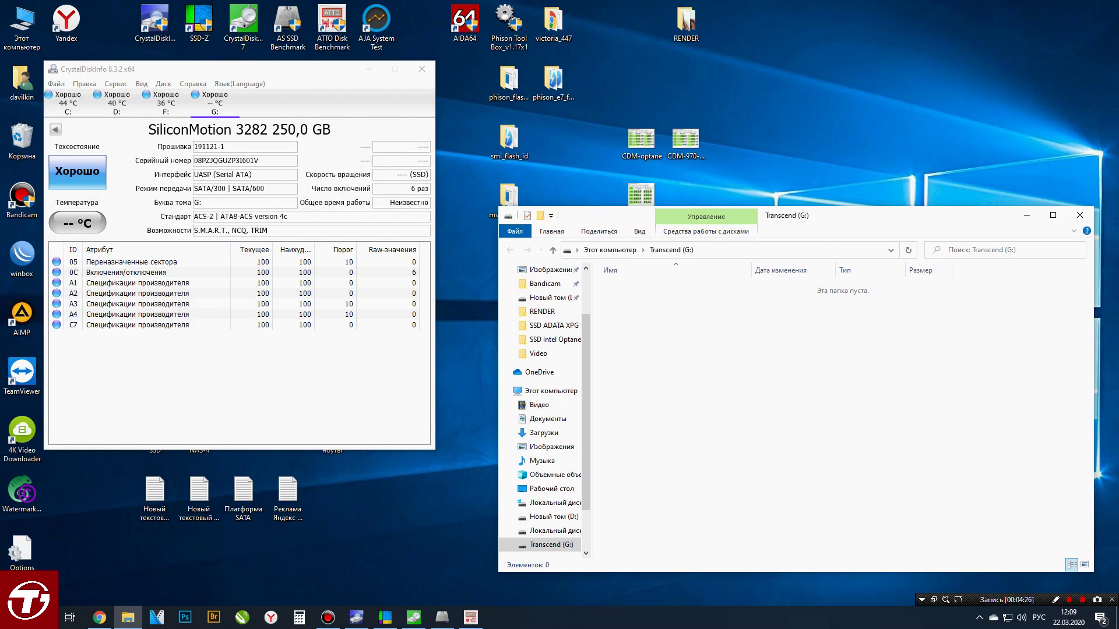
pyautogui.doubleClick(21, 23)
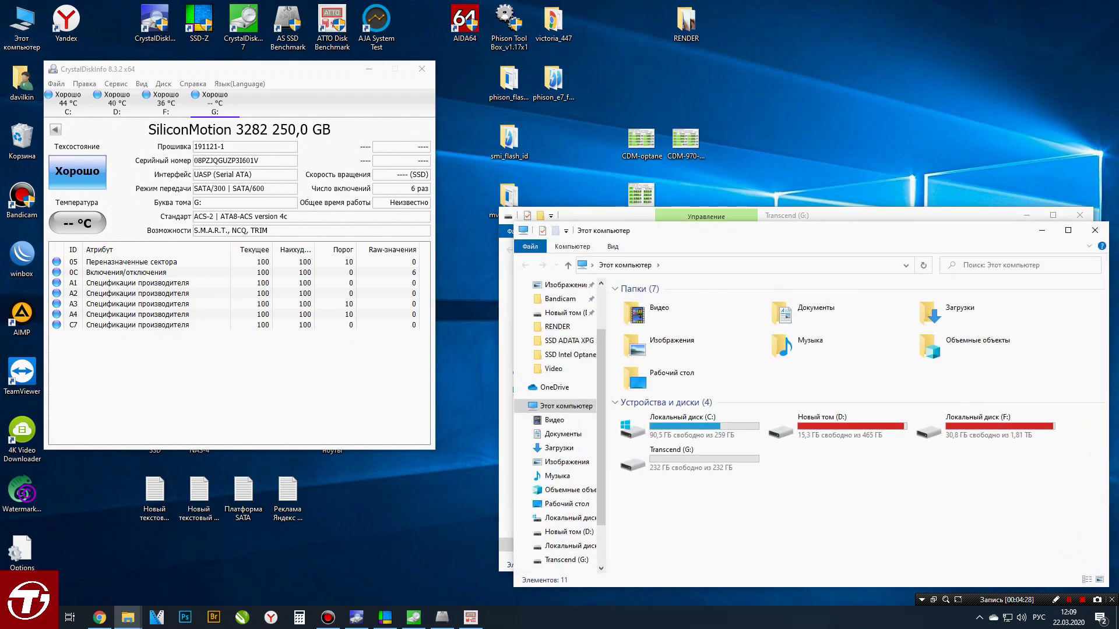
pyautogui.moveTo(782, 234); pyautogui.dragTo(274, 158)
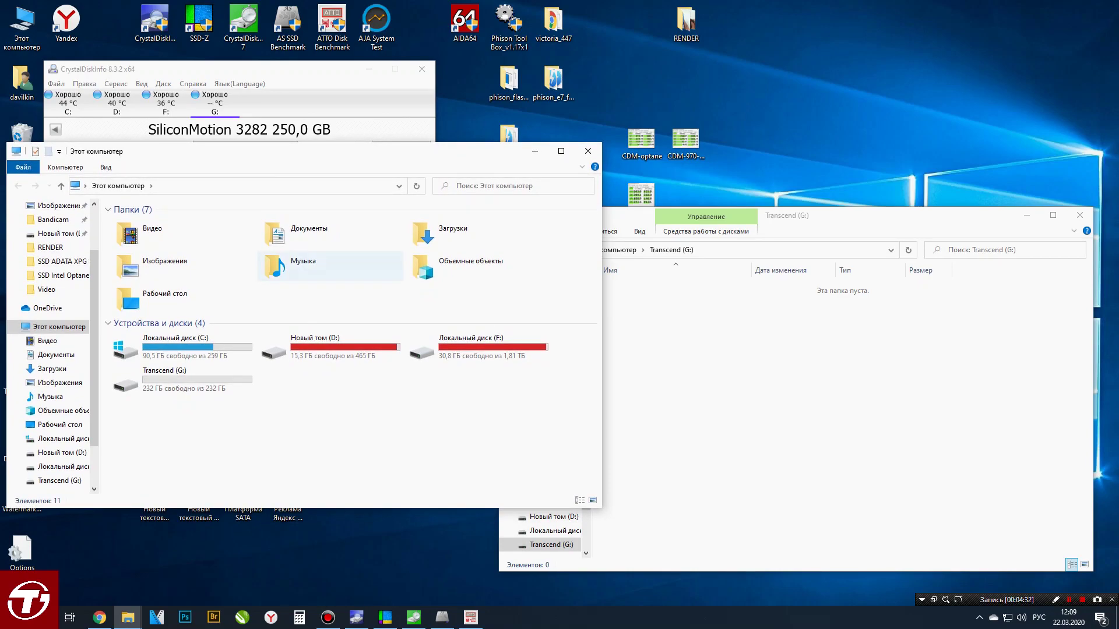
pyautogui.doubleClick(326, 345)
pyautogui.click(280, 370)
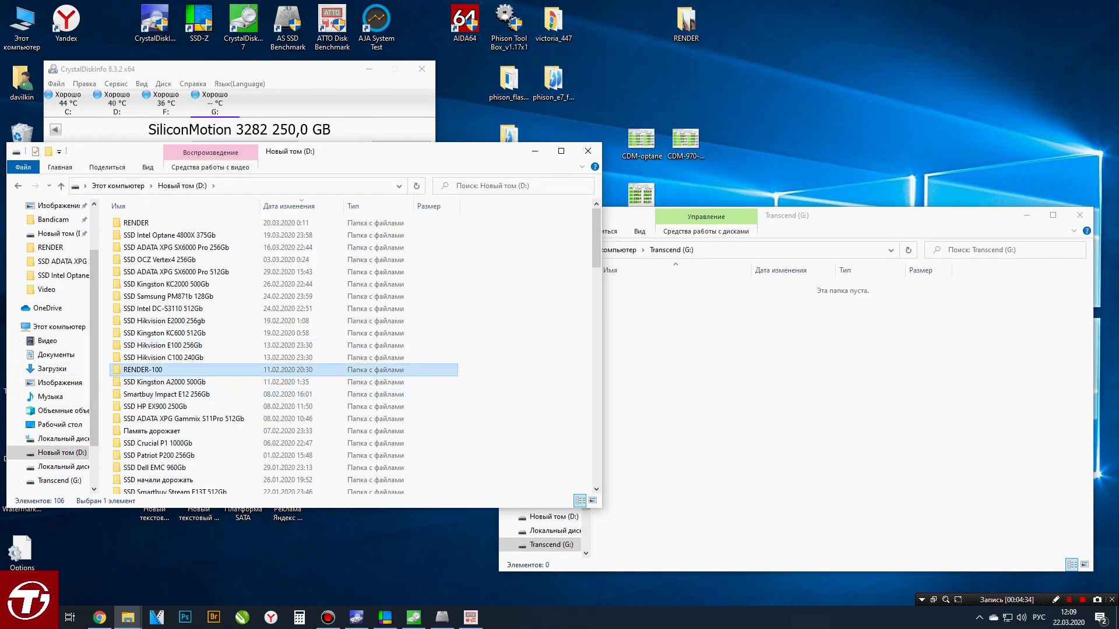
pyautogui.moveTo(280, 369); pyautogui.dragTo(671, 344)
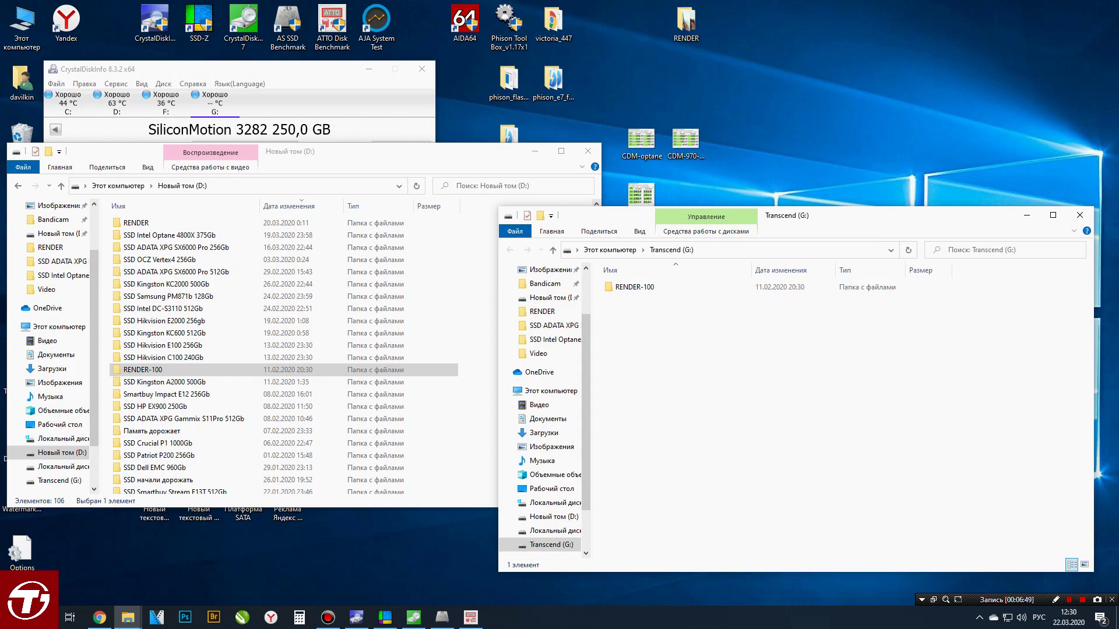
# - Check the used and free space in the properties of drive G:, then close its Explorer window
pyautogui.rightClick(727, 368)
pyautogui.click(752, 530)
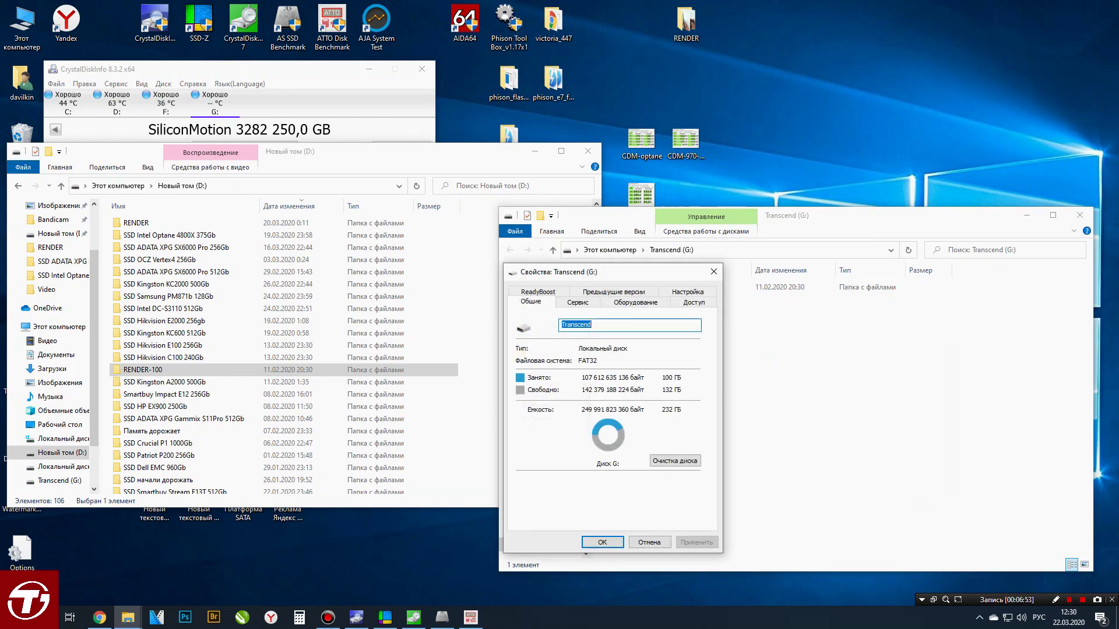
pyautogui.click(713, 272)
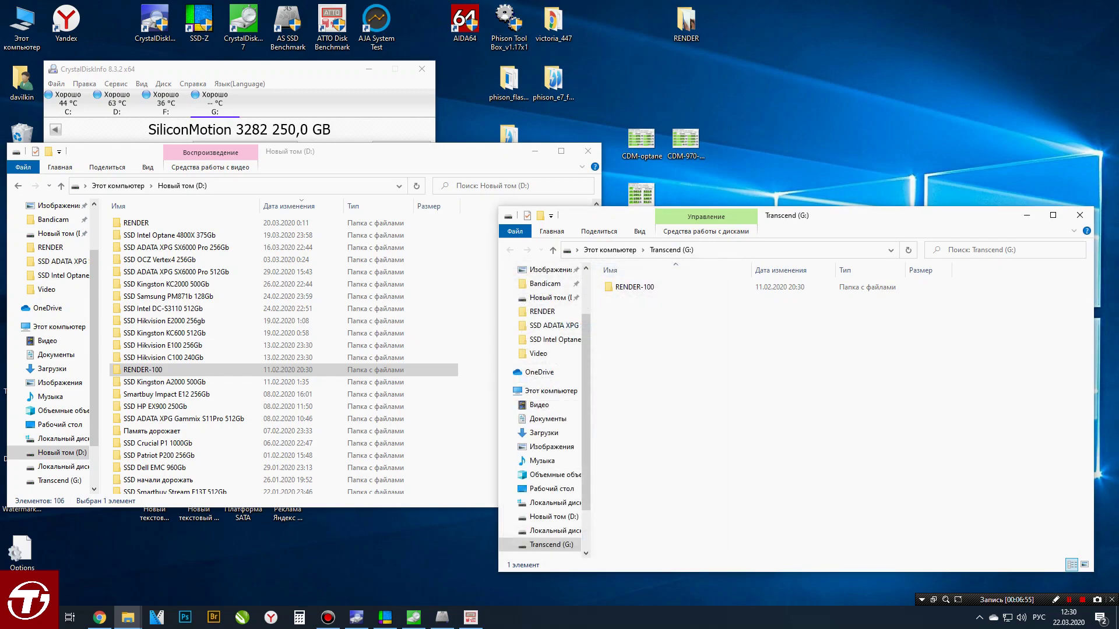
pyautogui.click(1080, 215)
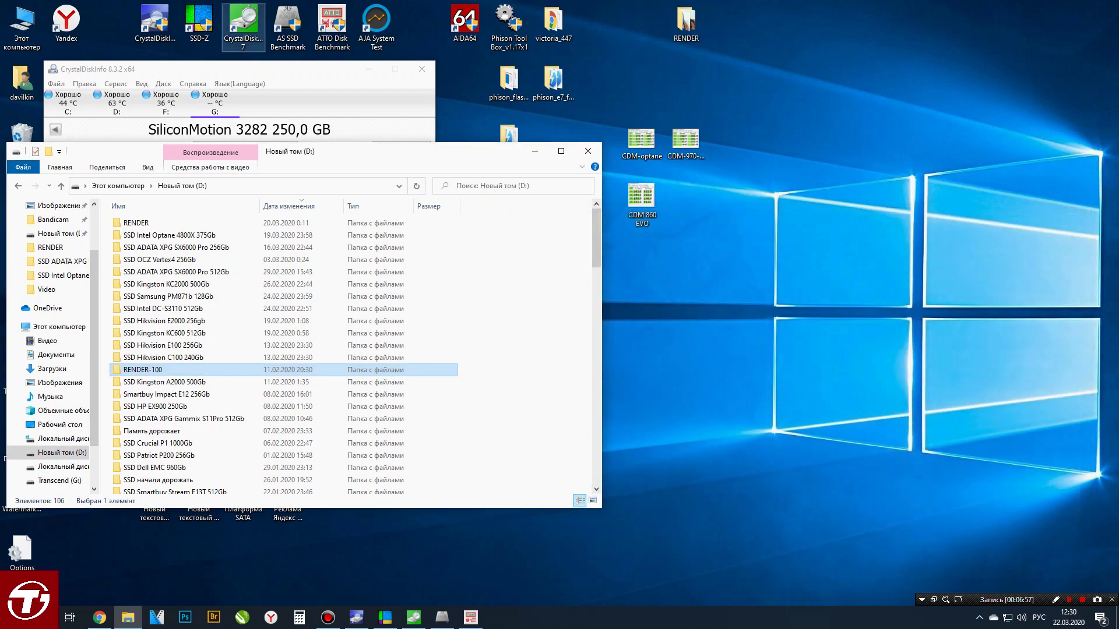
# - Open another CrystalDiskMark window and run all tests on the partly filled drive G: with 5 passes and 1GiB
pyautogui.doubleClick(243, 23)
pyautogui.moveTo(548, 213); pyautogui.dragTo(647, 19)
pyautogui.click(694, 47)
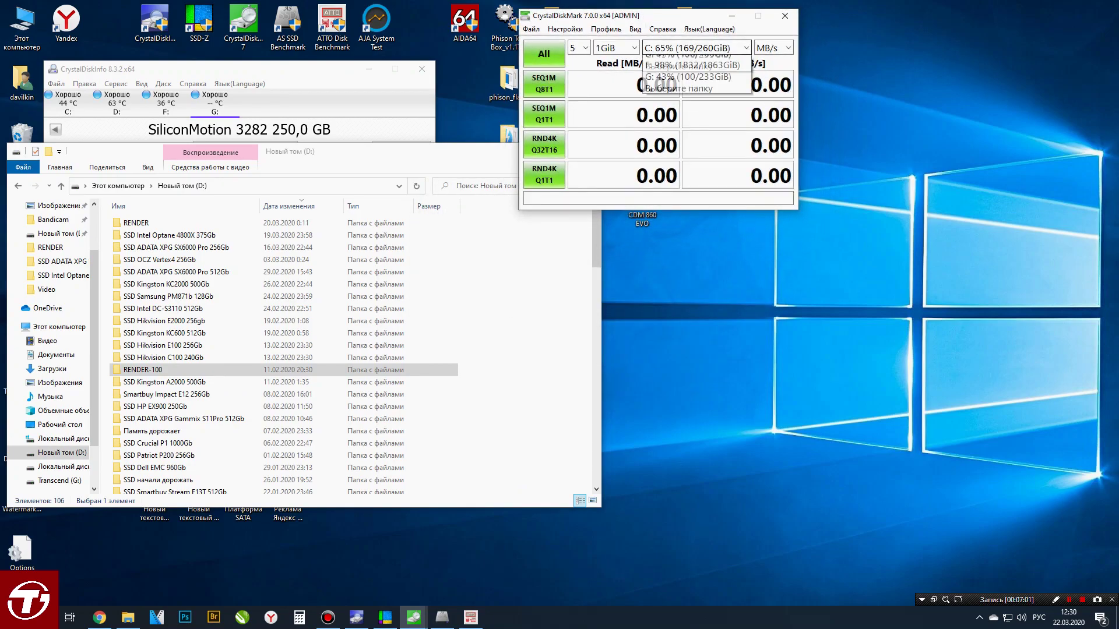
pyautogui.click(694, 90)
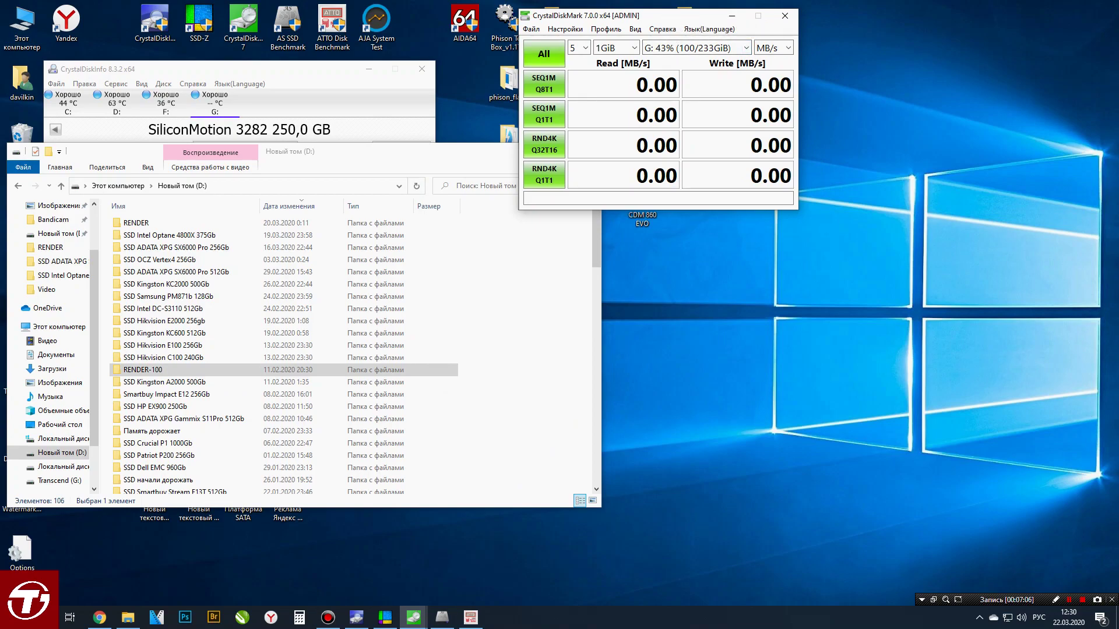
pyautogui.click(544, 53)
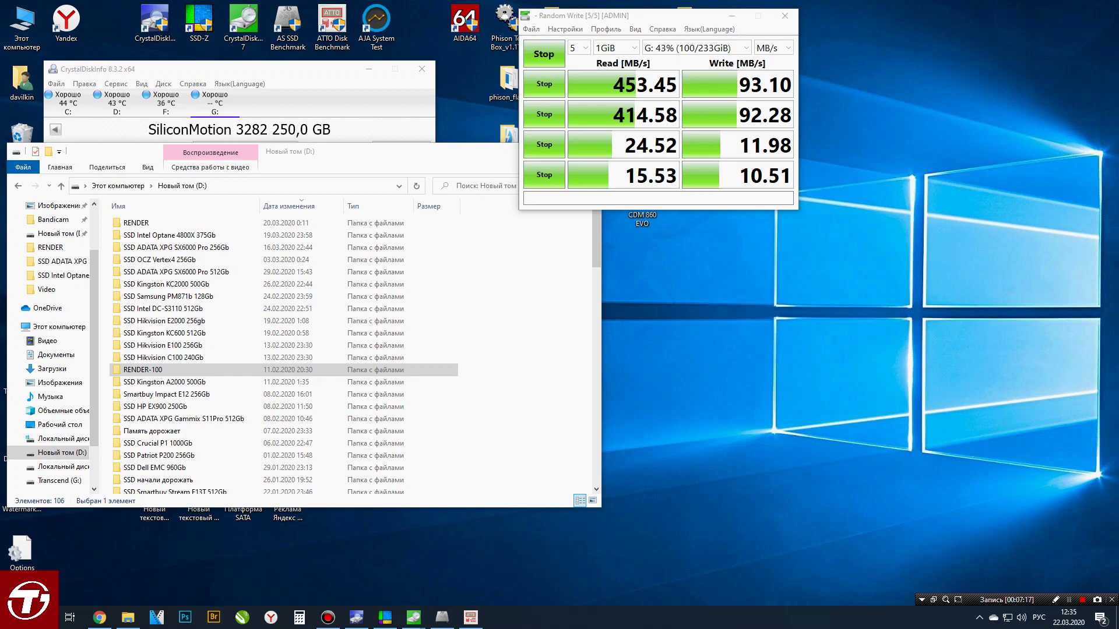
# - Restore the first CrystalDiskMark results window and place the second one directly below it for comparison
pyautogui.click(462, 569)
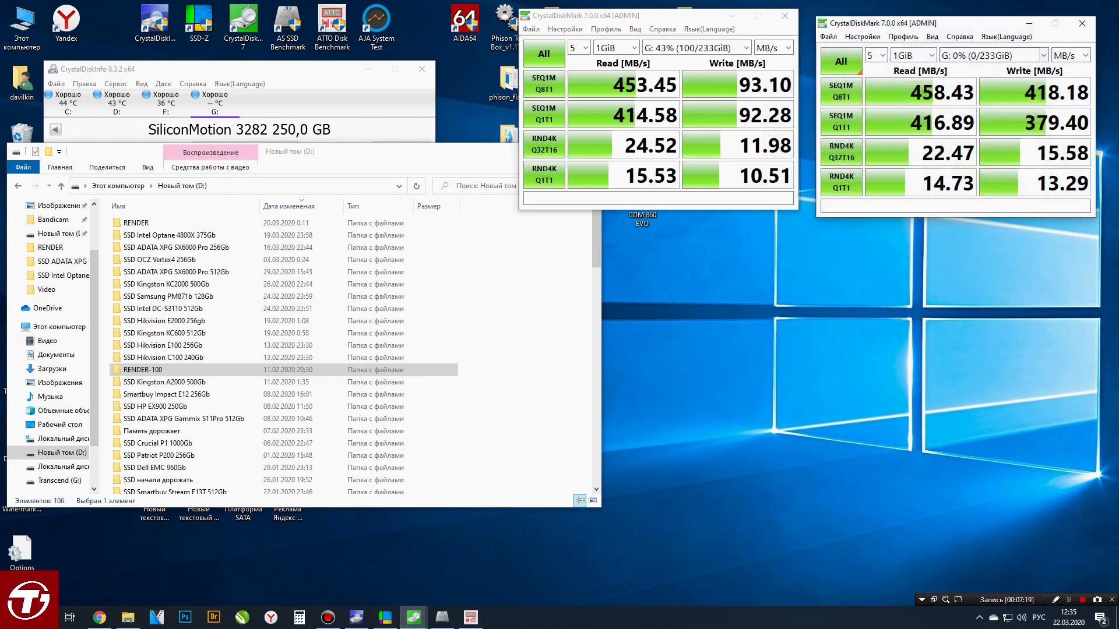
pyautogui.moveTo(675, 20); pyautogui.dragTo(972, 239)
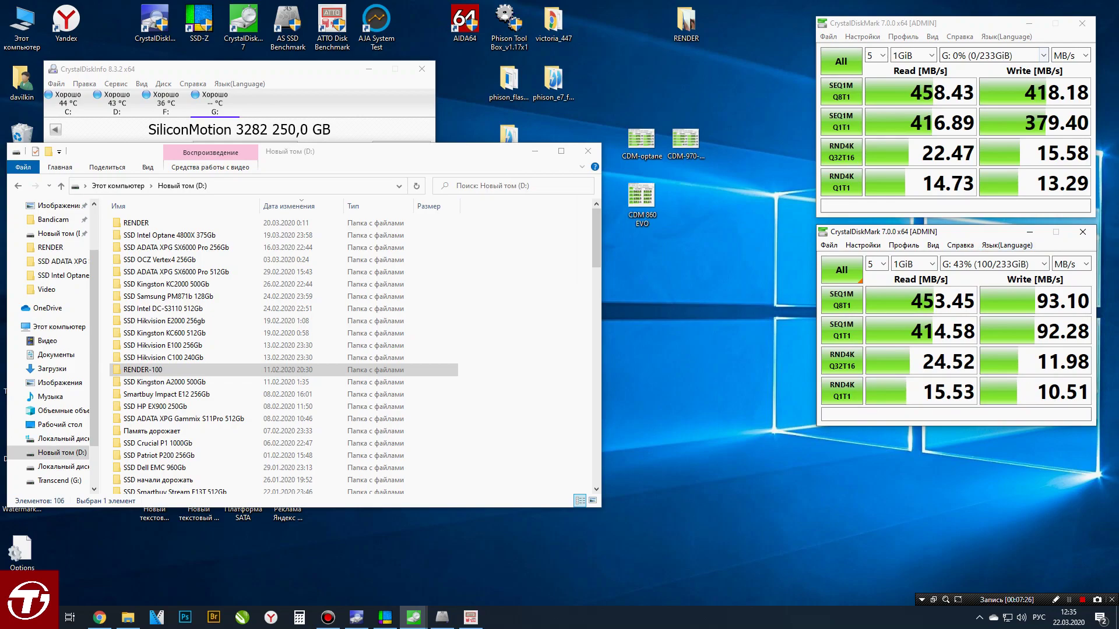
pyautogui.moveTo(973, 239); pyautogui.dragTo(972, 241)
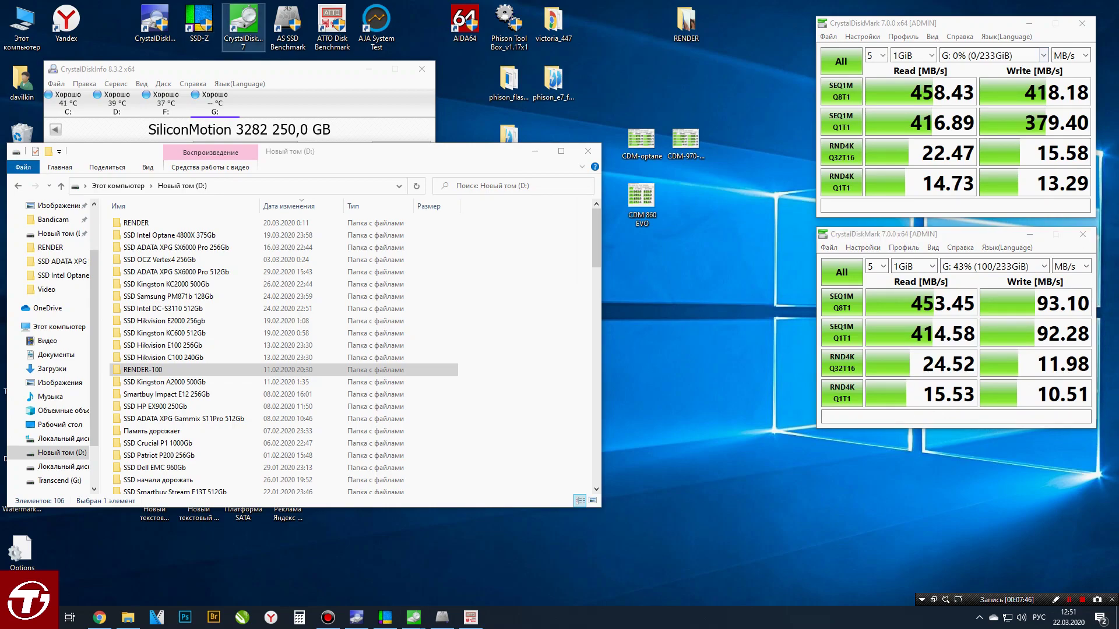
# - Open a third CrystalDiskMark window and run all tests on the partly filled drive G: with 5 passes and 1GiB
pyautogui.doubleClick(243, 24)
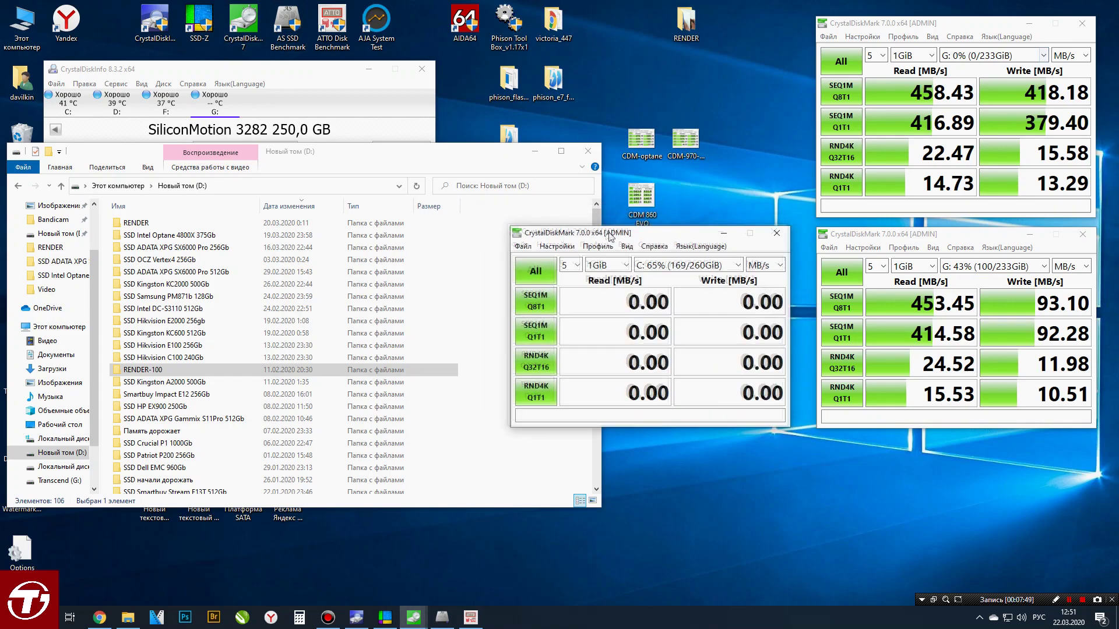
pyautogui.click(688, 266)
pyautogui.click(687, 324)
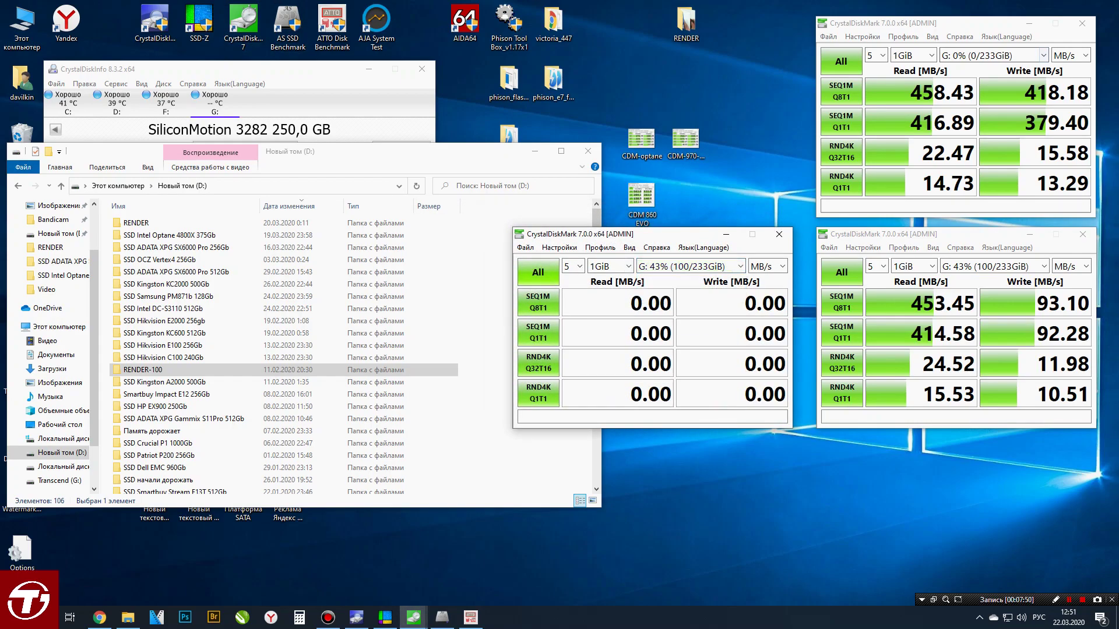
pyautogui.click(538, 272)
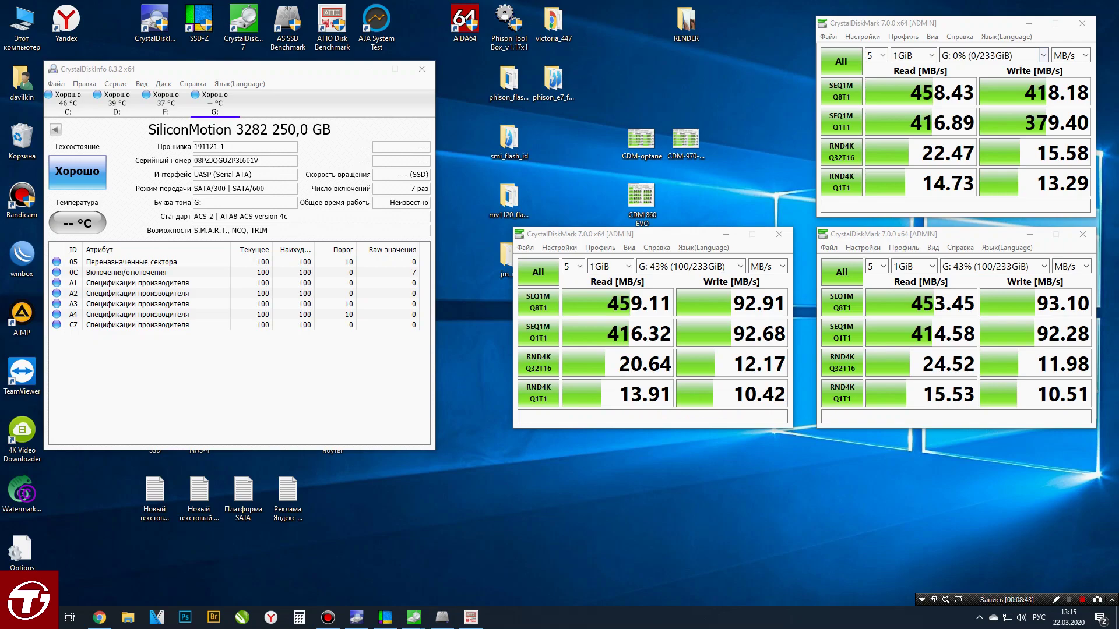
# - Open the Transcend drive G: in Explorer, check its used and free space in the properties, and close the window
pyautogui.click(127, 617)
pyautogui.rightClick(193, 269)
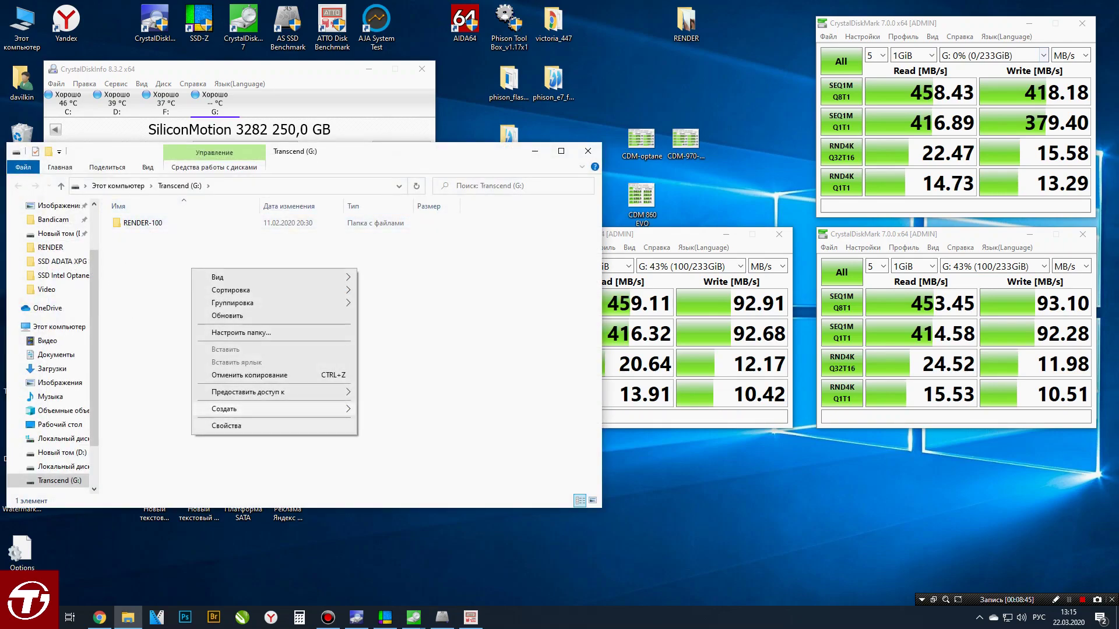
pyautogui.click(226, 426)
pyautogui.click(222, 207)
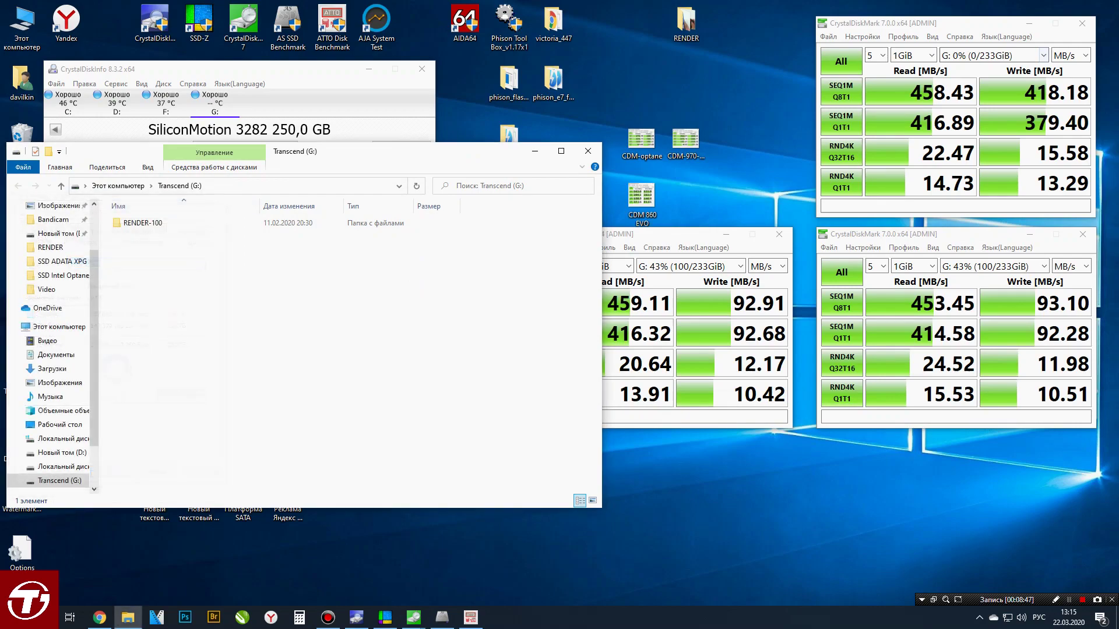
pyautogui.click(588, 151)
# - Open a fourth CrystalDiskMark window over the lower part of the third and rerun all tests on drive G: with 5 passes and 1GiB
pyautogui.doubleClick(243, 26)
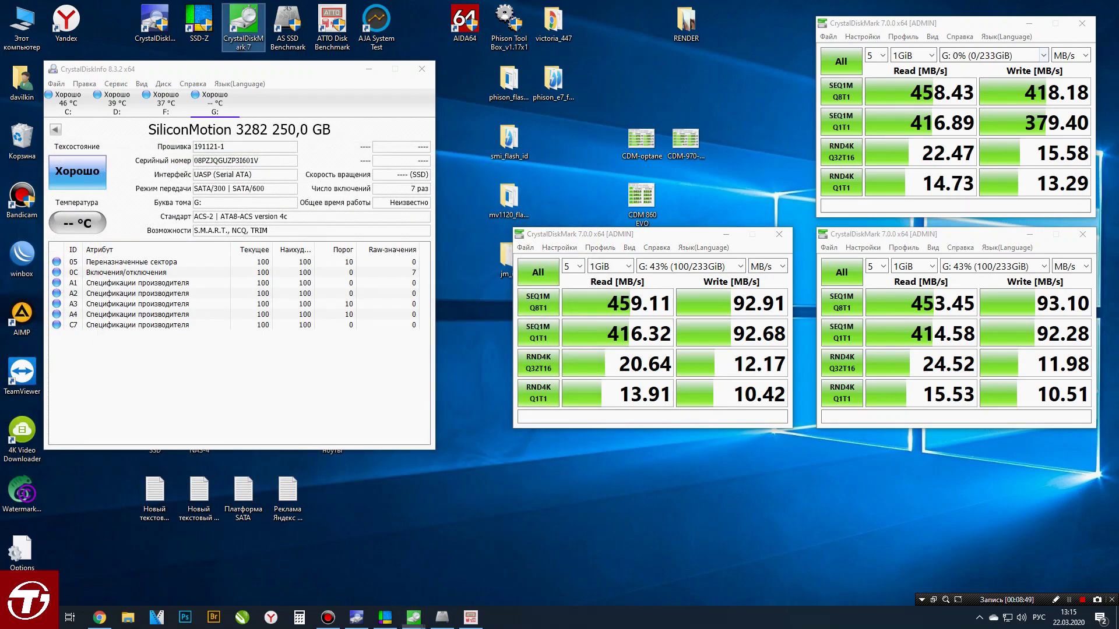
pyautogui.click(597, 240)
pyautogui.click(589, 290)
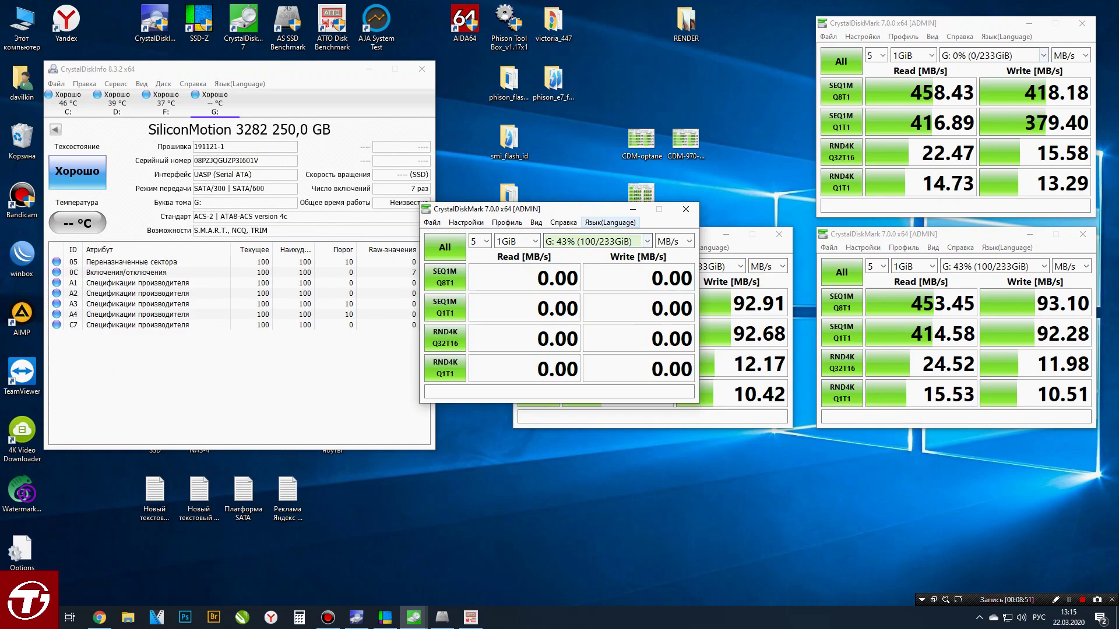
pyautogui.moveTo(614, 212); pyautogui.dragTo(709, 405)
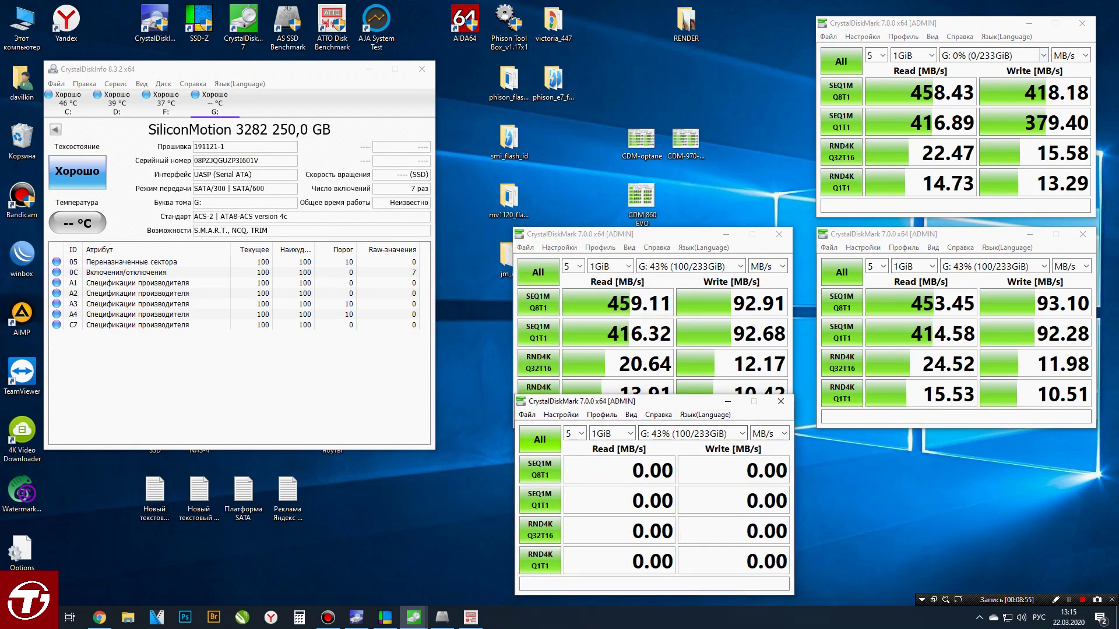
pyautogui.click(540, 439)
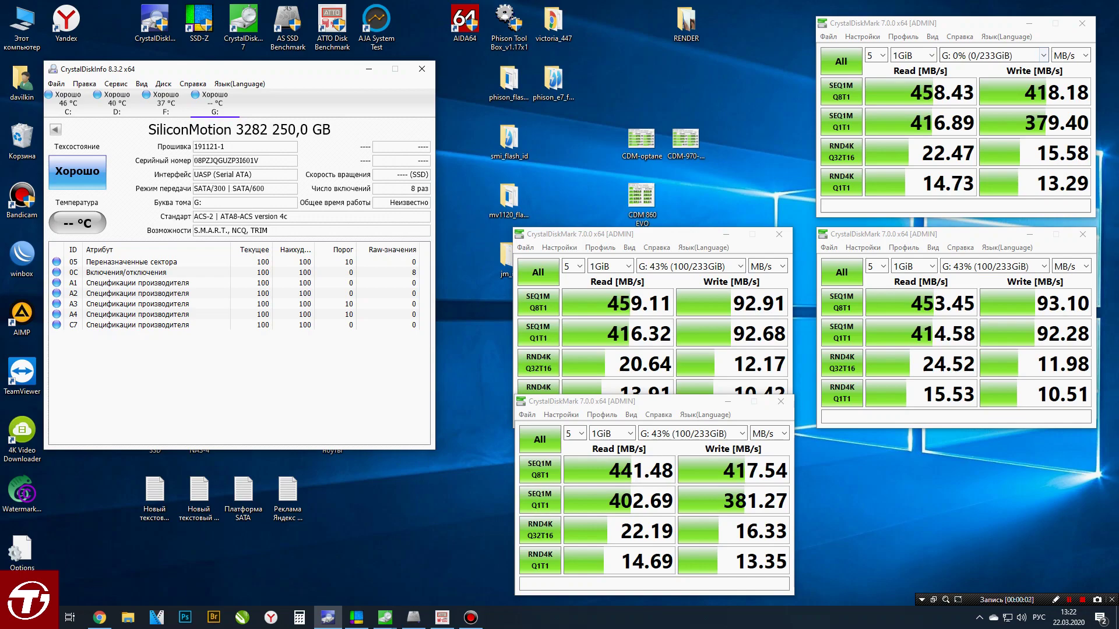
# - Switch to AIDA64 Extreme and open its Disk Benchmark
pyautogui.doubleClick(464, 23)
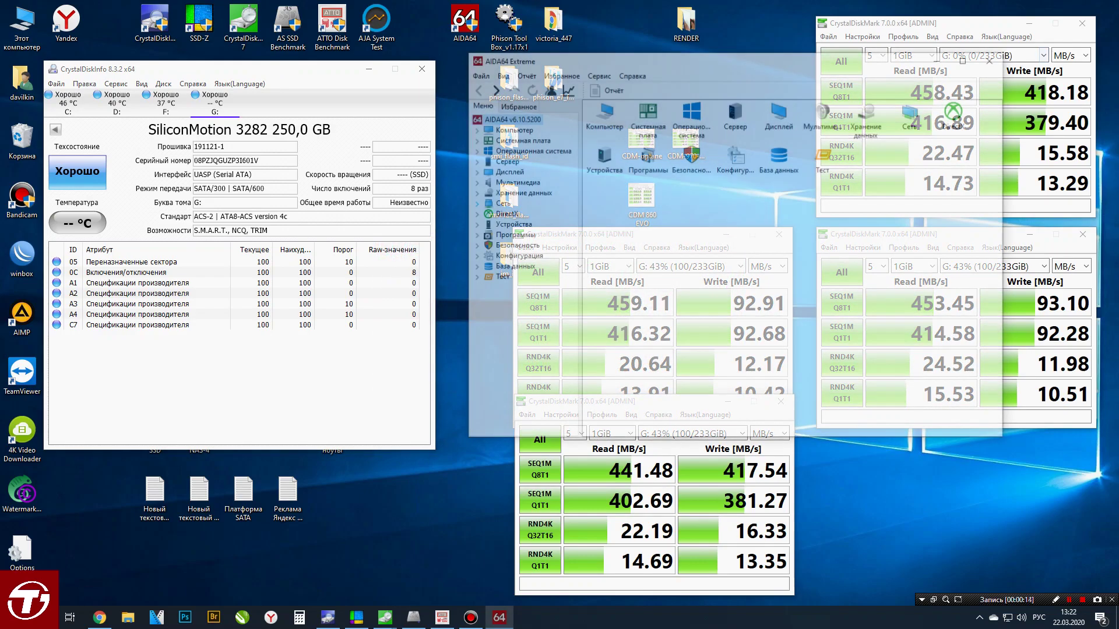
pyautogui.press('Down')
pyautogui.press('Down')
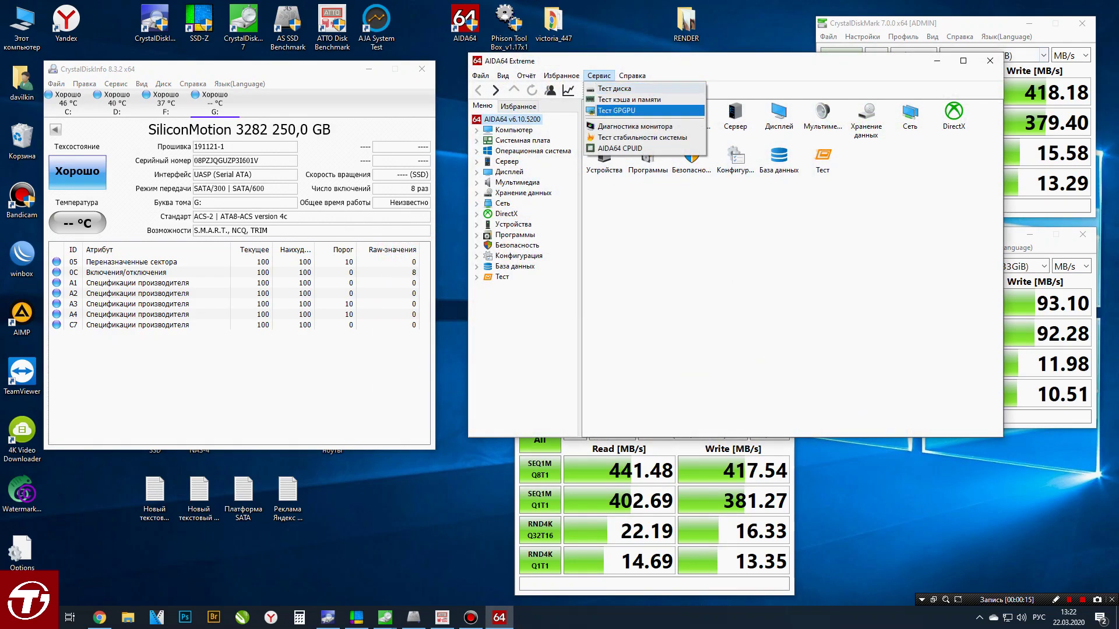
pyautogui.press('Return')
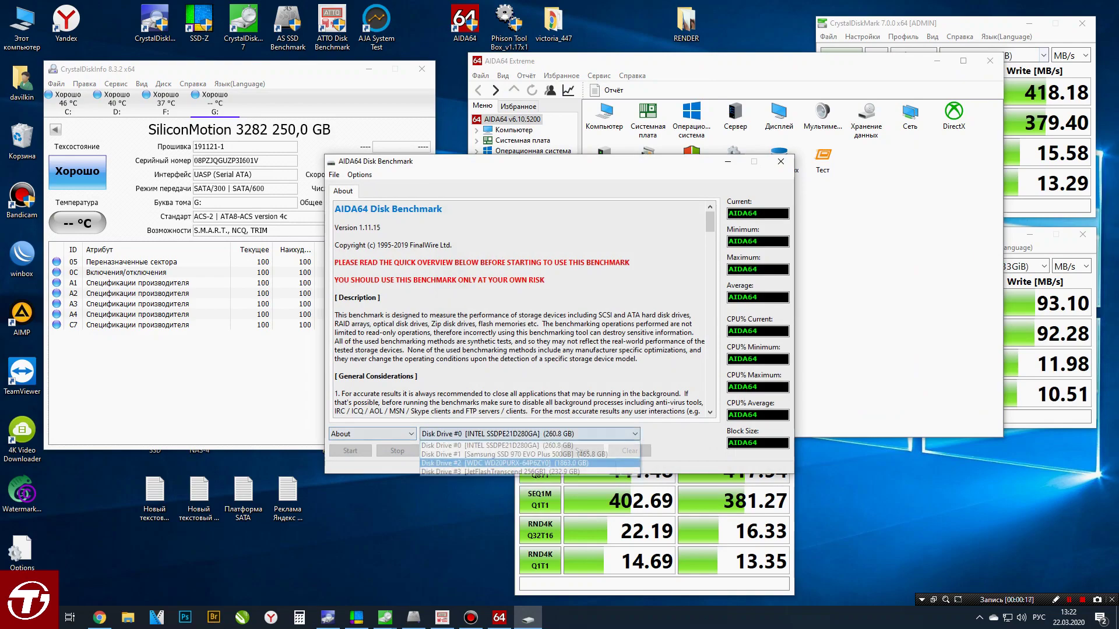
# - Choose Disk Drive #3 [JetFlashTranscend 256GB] as the drive for the disk benchmark
pyautogui.hotkey('alt', 'Down')
pyautogui.press('Down')
pyautogui.press('Down')
pyautogui.press('Down')
pyautogui.press('Return')
# - Set the disk benchmark's test type to Linear Write
pyautogui.hotkey('shift', 'Tab')
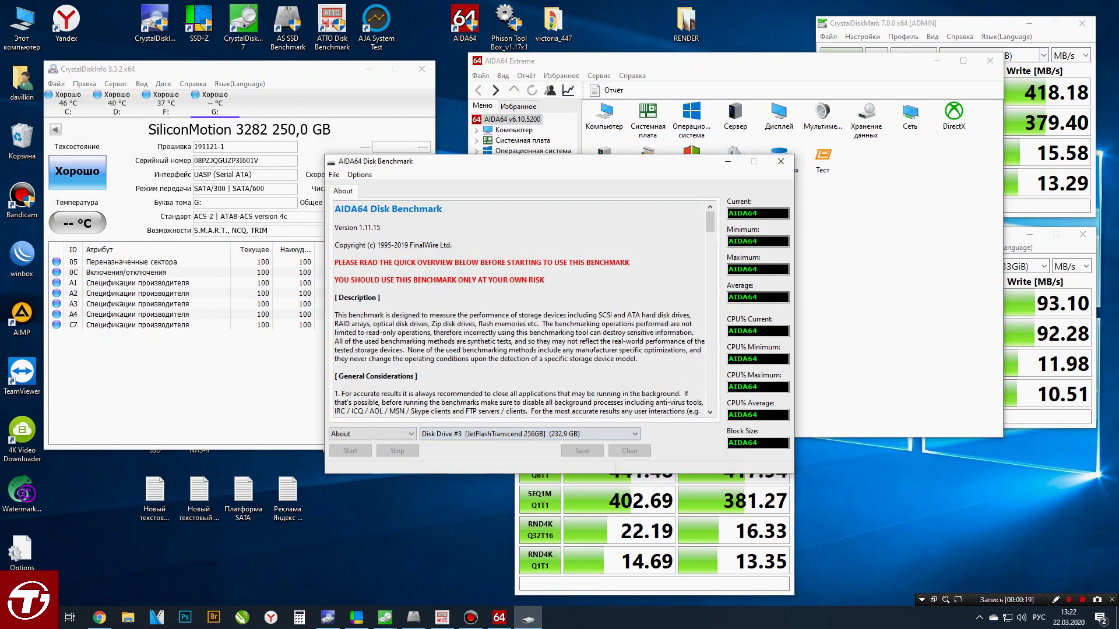
pyautogui.hotkey('alt', 'Down')
pyautogui.press('Down')
pyautogui.press('Down')
pyautogui.press('Down')
pyautogui.press('Down')
pyautogui.press('Down')
pyautogui.press('Down')
pyautogui.press('Down')
pyautogui.press('Down')
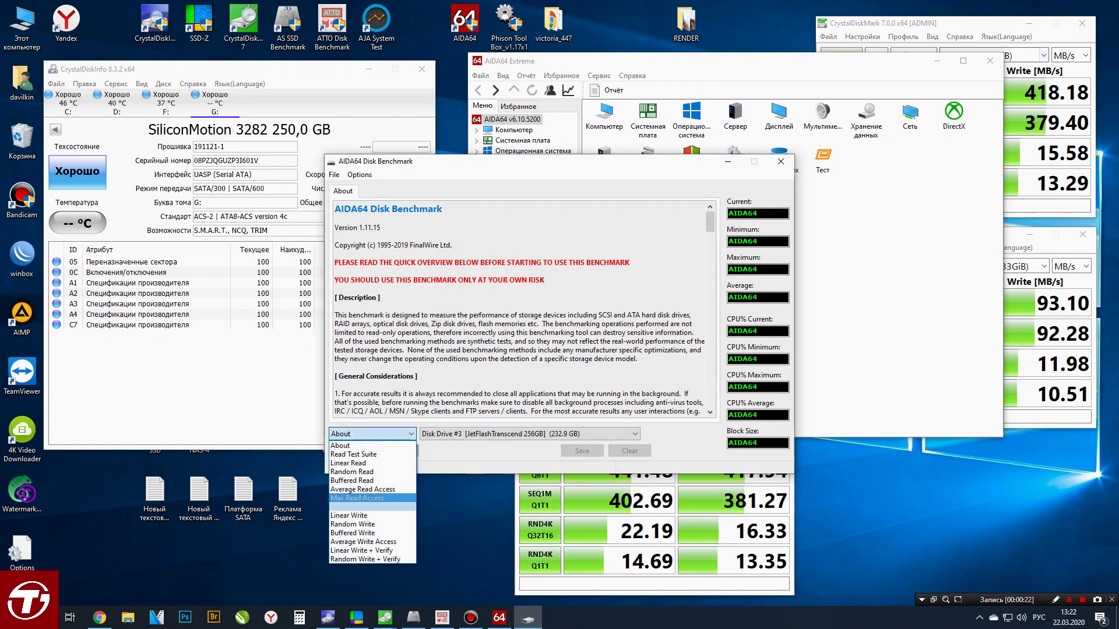
pyautogui.press('Return')
# - Start the Linear Write test on the Transcend drive and confirm destroying all its data
pyautogui.press('Tab')
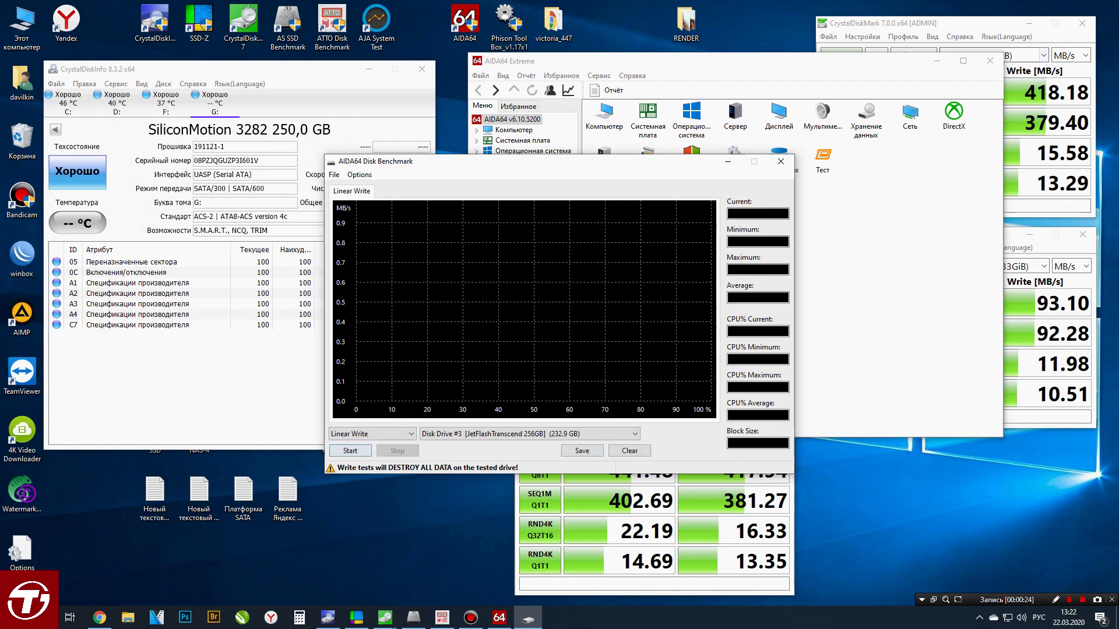
pyautogui.press('space')
pyautogui.press('Left')
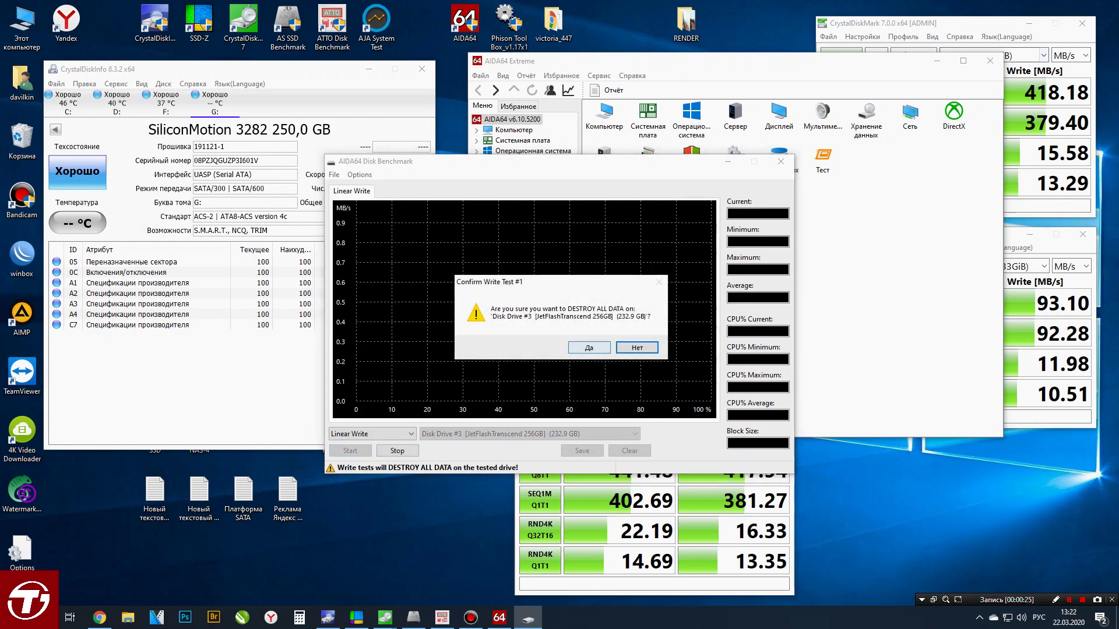
pyautogui.press('Return')
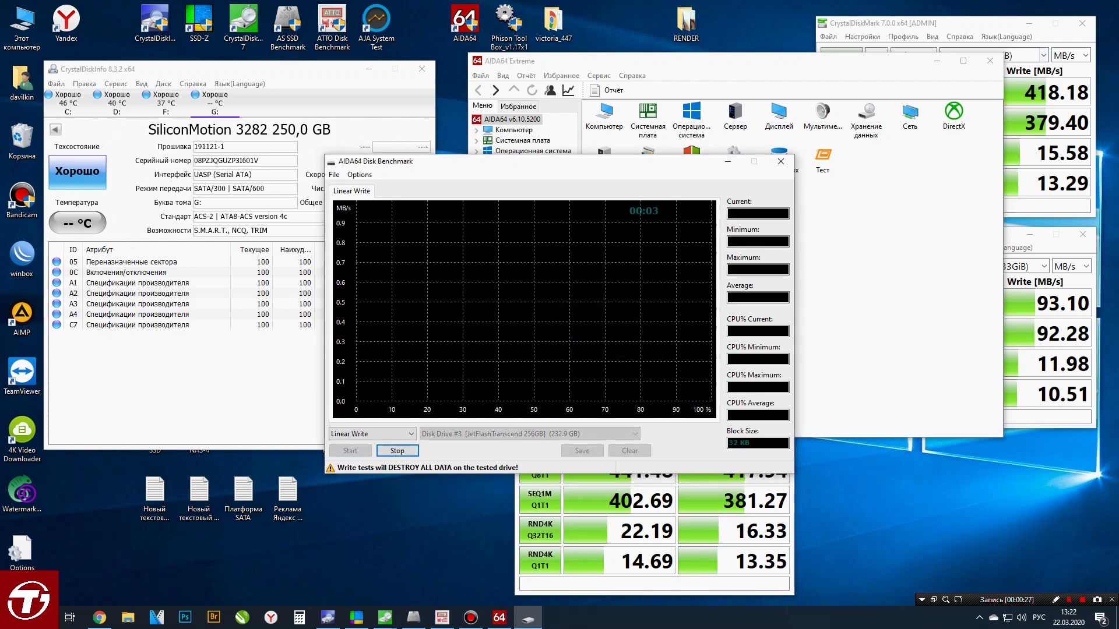